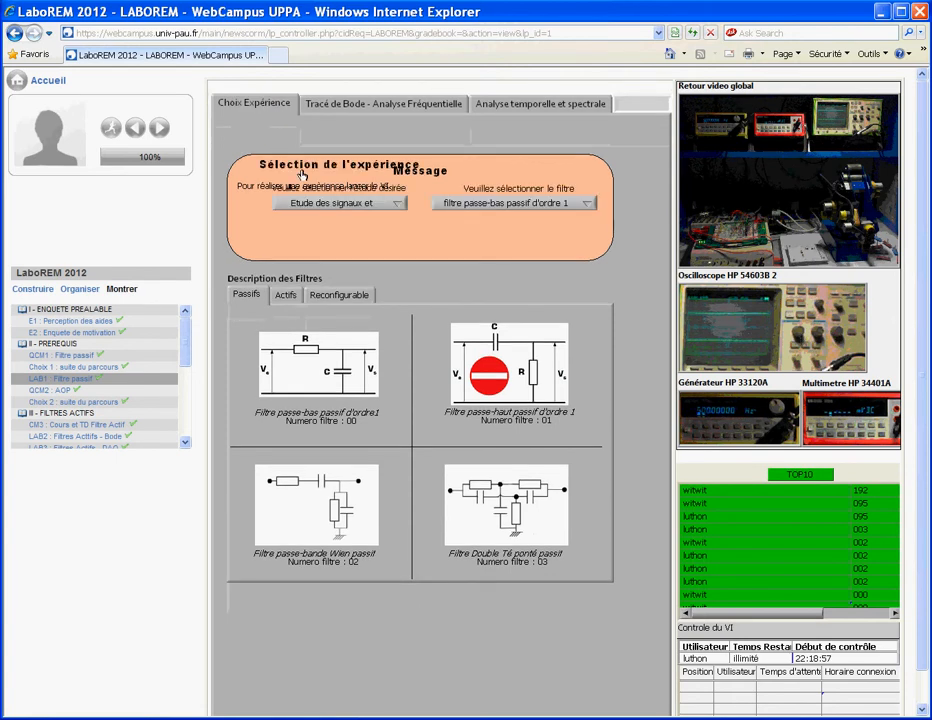
Choose the Courbes de Bode de filtre study for the filtre passif configurable d'ordre 1 and cycle the schematic's series component
{"action": "left_click", "coordinate": [397, 205]}
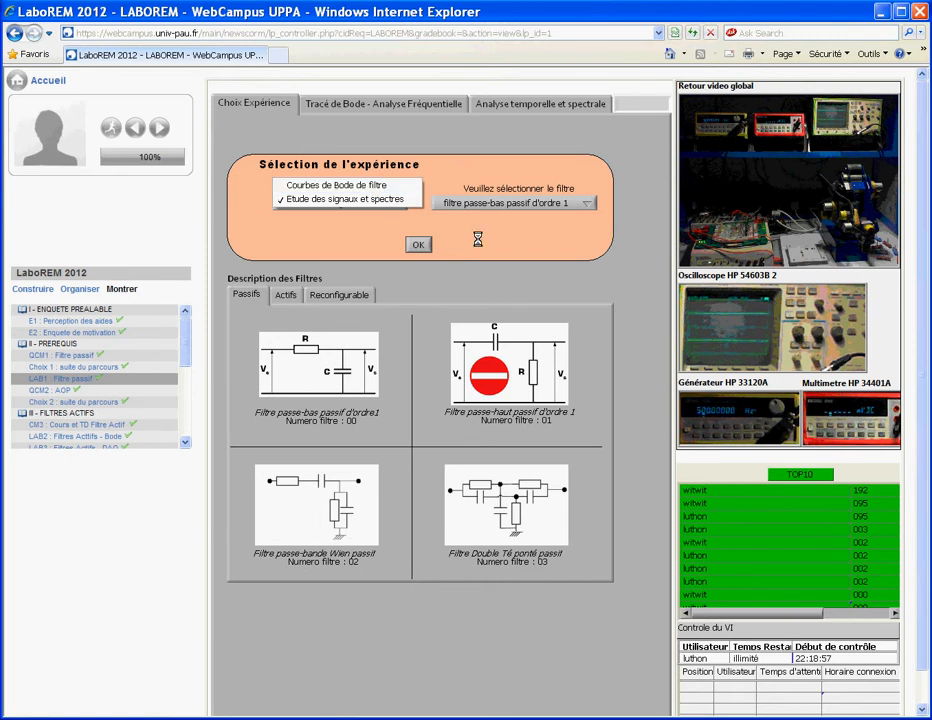
{"action": "left_click", "coordinate": [371, 187]}
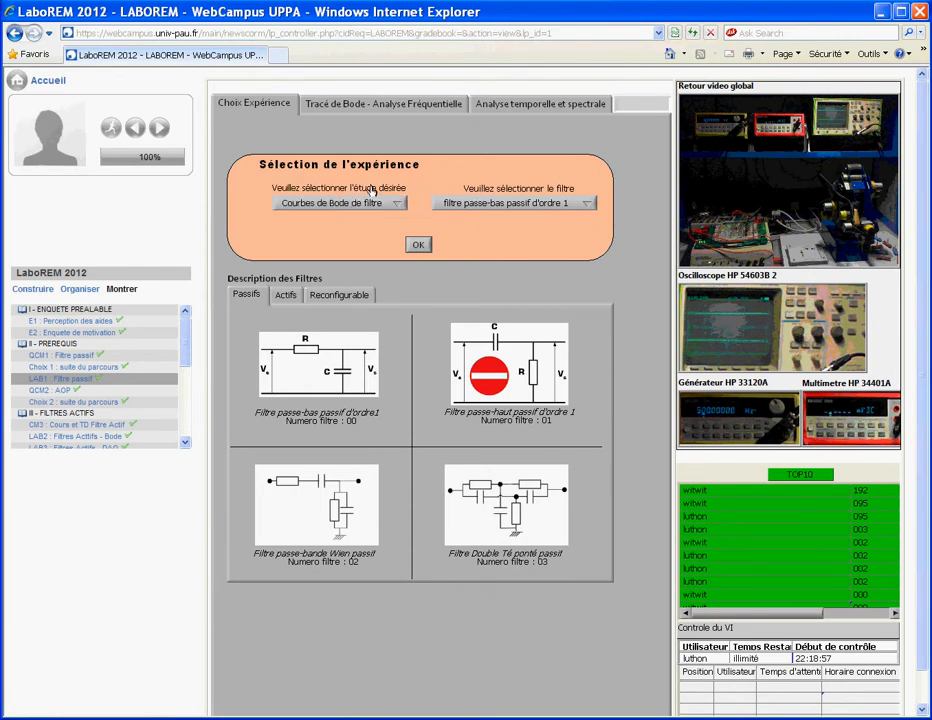
{"action": "left_click", "coordinate": [584, 207]}
{"action": "left_click", "coordinate": [574, 216]}
{"action": "left_click", "coordinate": [417, 244]}
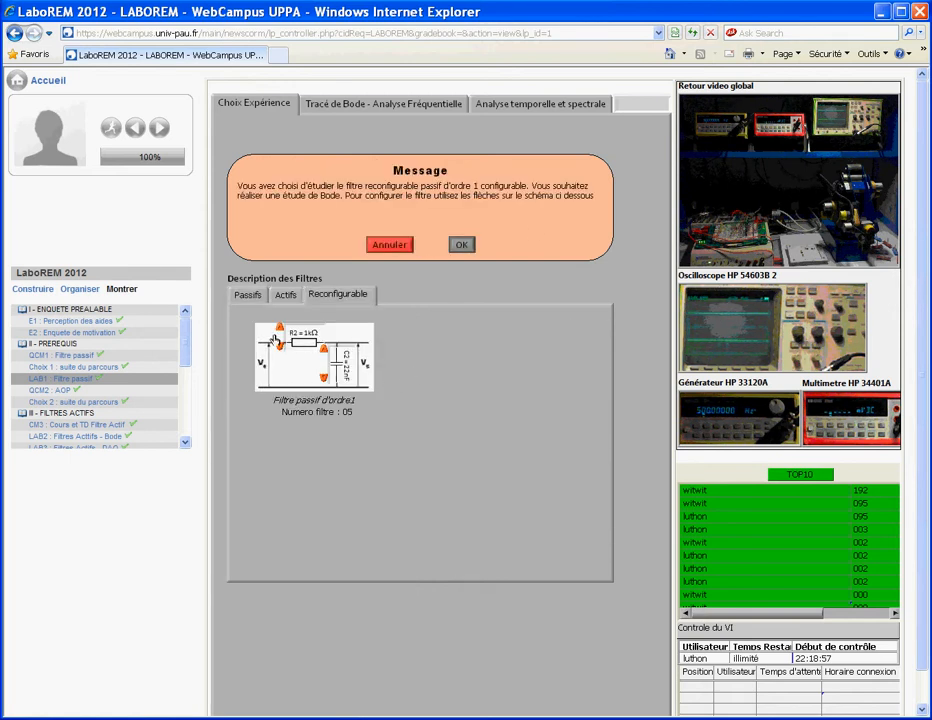
{"action": "left_click", "coordinate": [280, 330]}
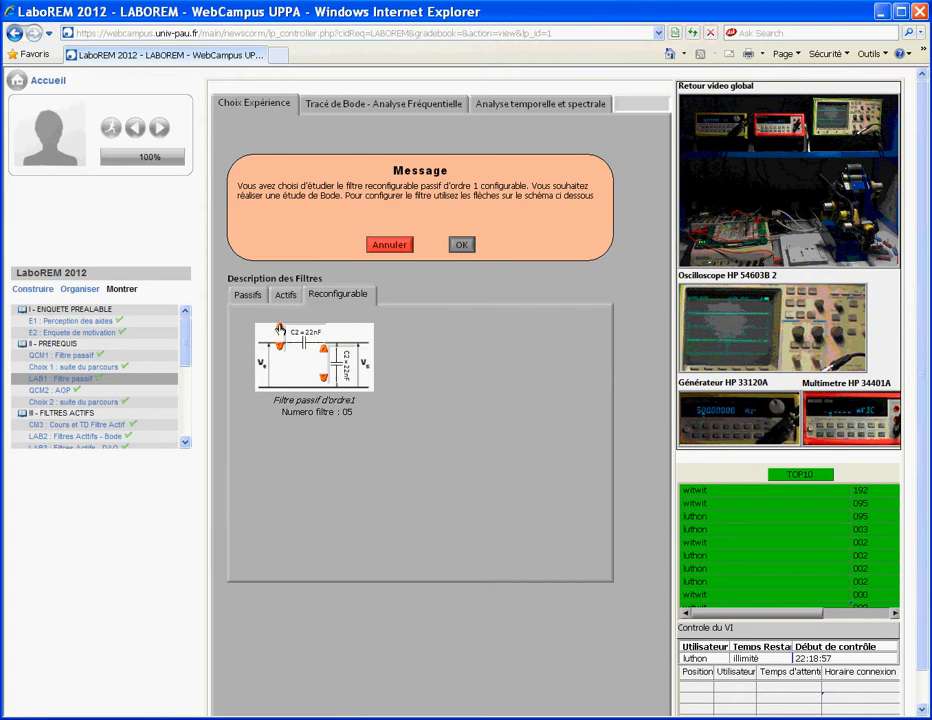
{"action": "left_click", "coordinate": [280, 330]}
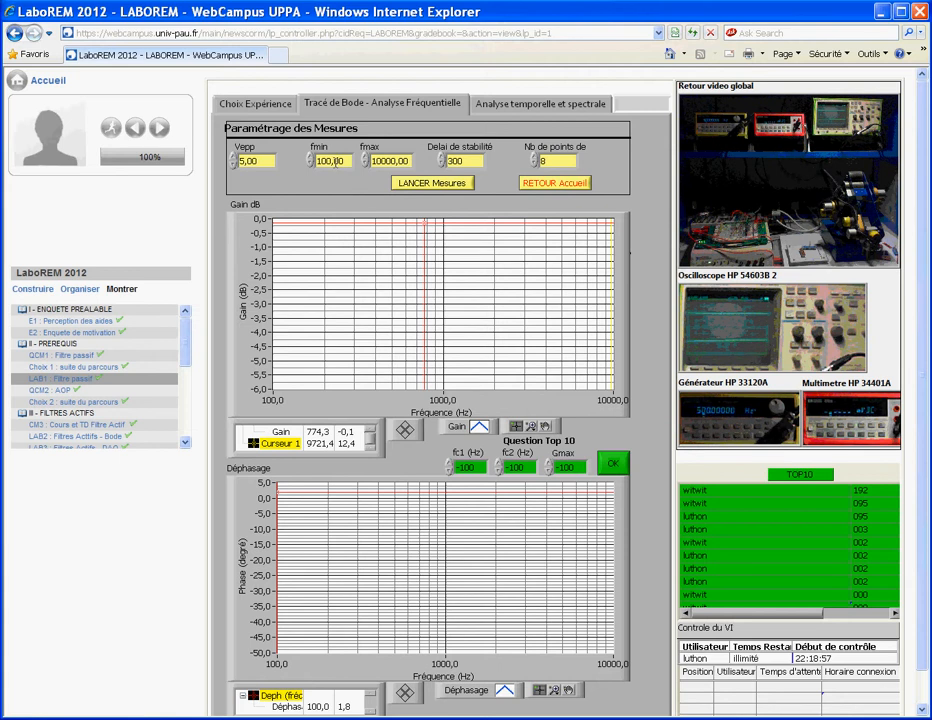
Set fmin to 10 Hz and launch the Bode measurements
{"action": "left_click", "coordinate": [333, 161]}
{"action": "key", "text": "BackSpace"}
{"action": "left_click", "coordinate": [405, 183]}
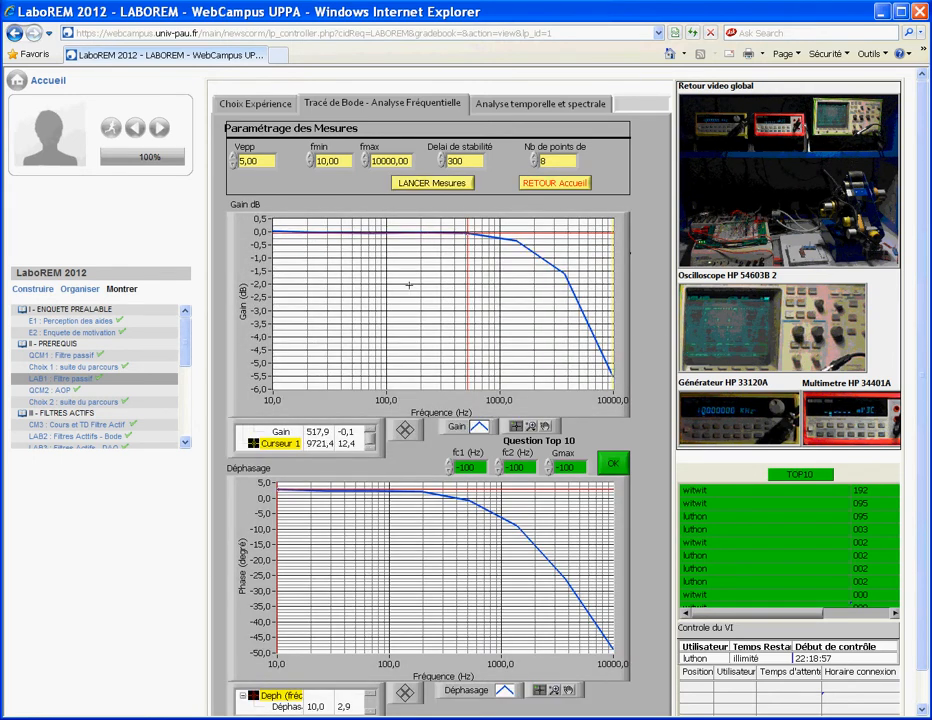
Copy the gain graph's data and move the gain cursor along the curve to about 3728 Hz, -1.6 dB
{"action": "right_click", "coordinate": [364, 262]}
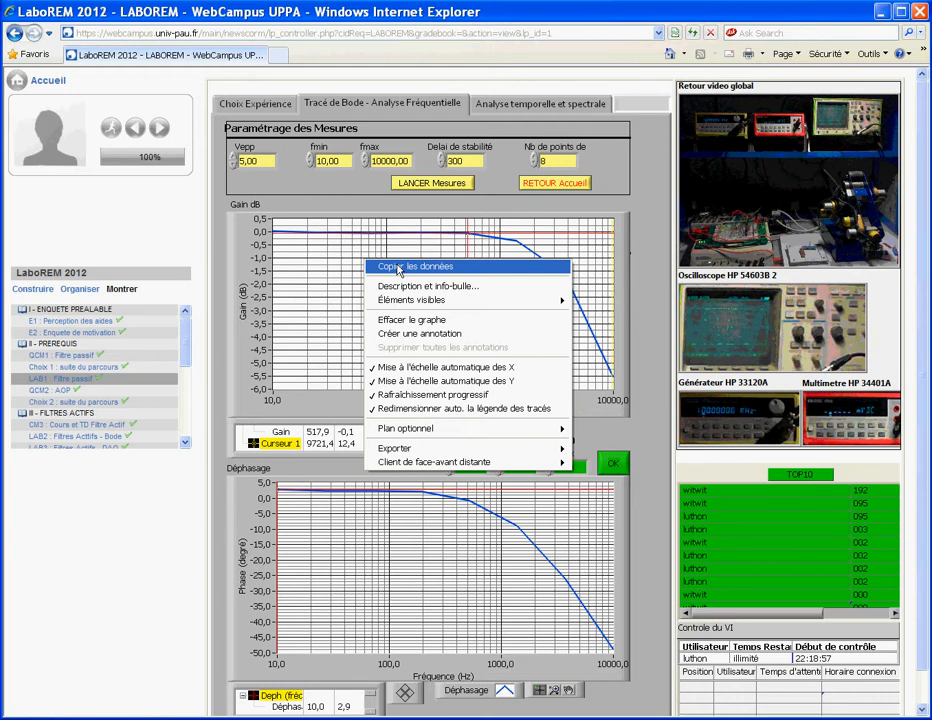
{"action": "left_click", "coordinate": [397, 268]}
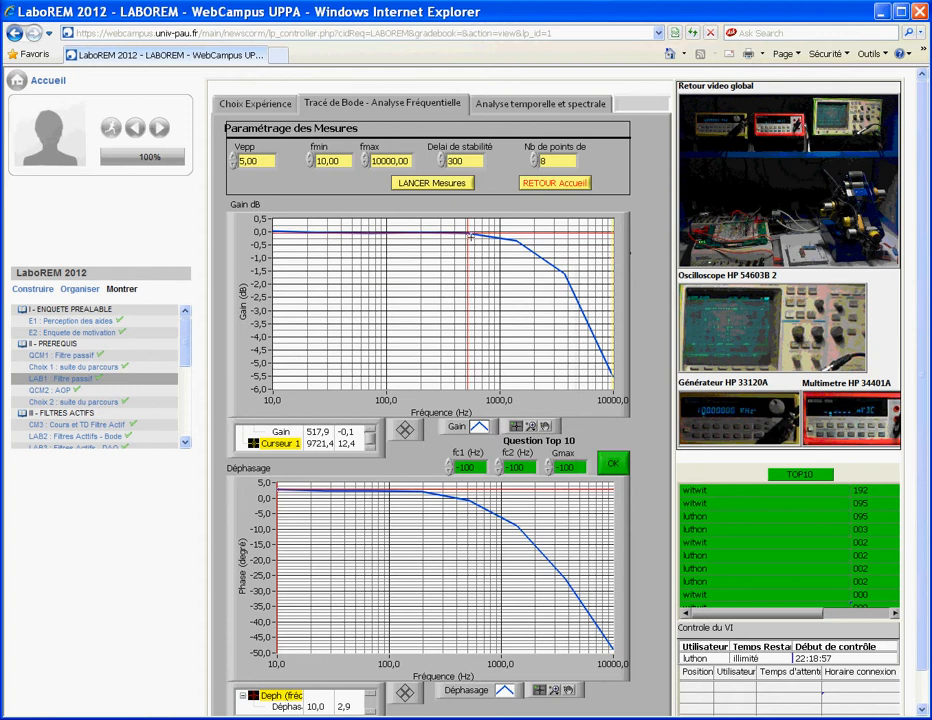
{"action": "left_click_drag", "start_coordinate": [469, 232], "coordinate": [542, 258]}
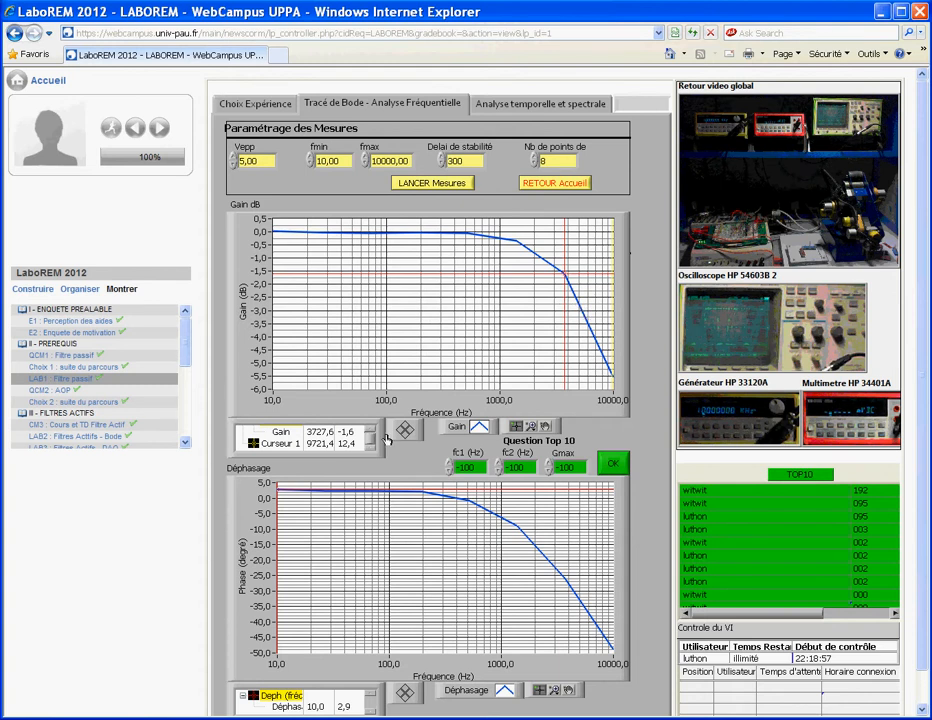
Create an additional cursor on the gain graph
{"action": "left_click", "coordinate": [322, 444]}
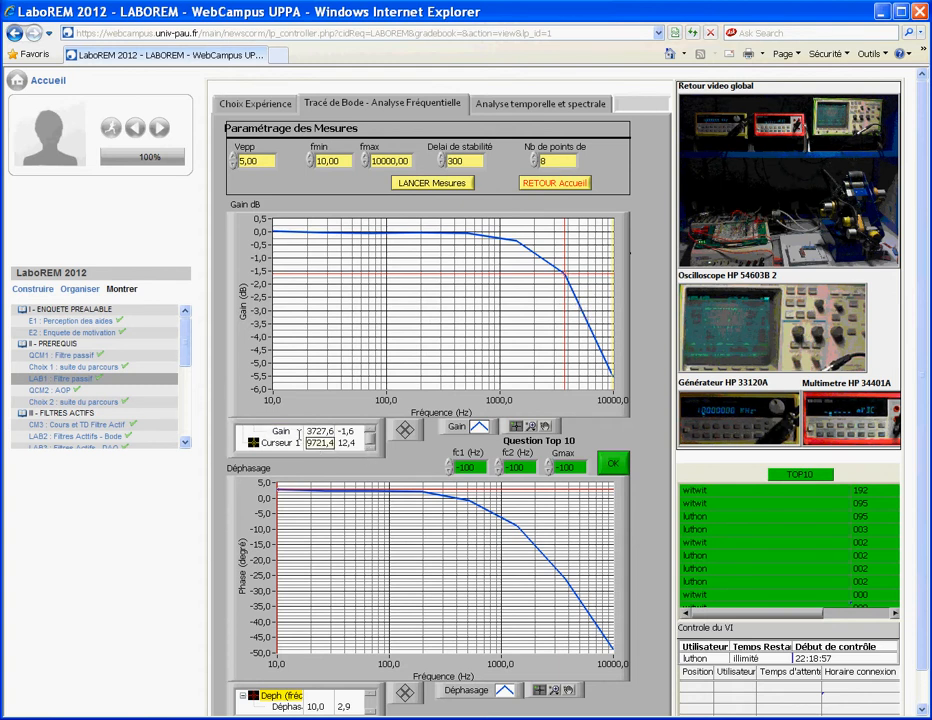
{"action": "right_click", "coordinate": [280, 432]}
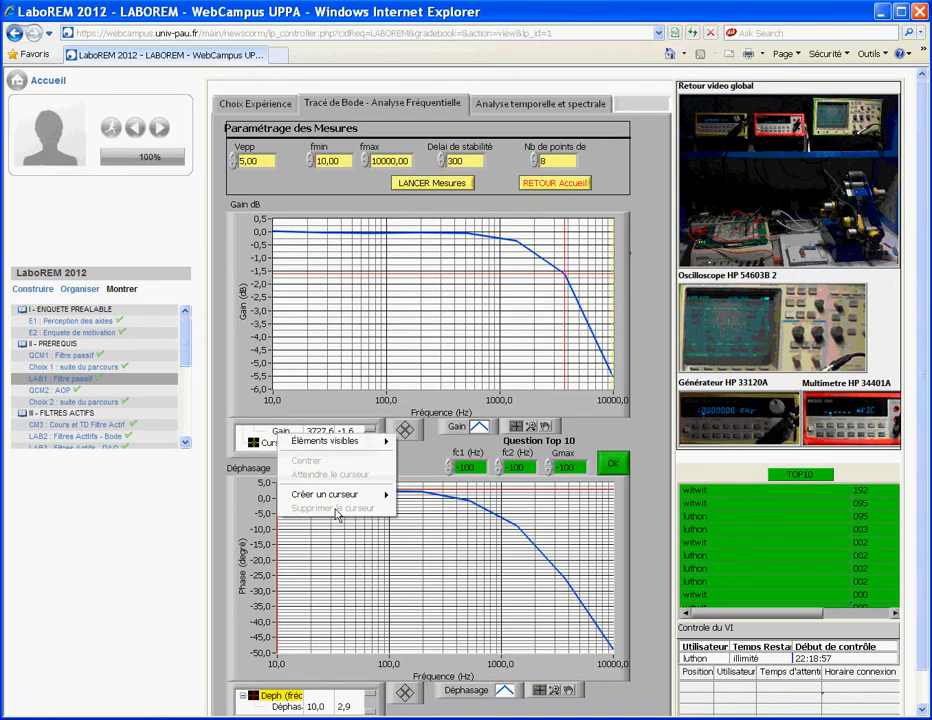
{"action": "mouse_move", "coordinate": [345, 503]}
{"action": "left_click", "coordinate": [417, 494]}
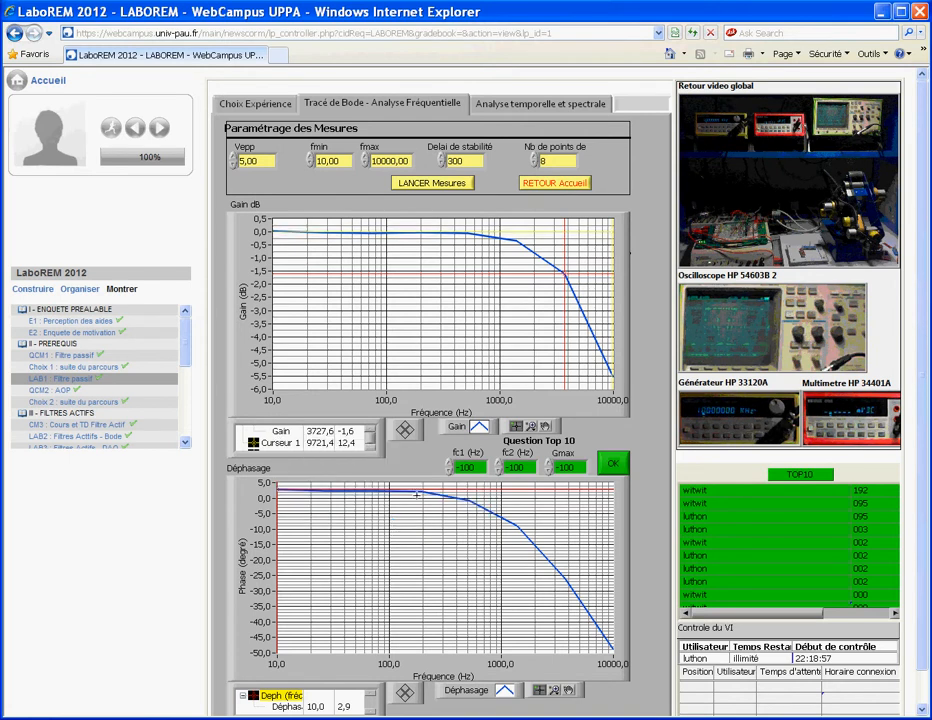
Change the colour of Curseur 2 on the gain graph to green
{"action": "left_click", "coordinate": [372, 447]}
{"action": "left_click", "coordinate": [285, 442]}
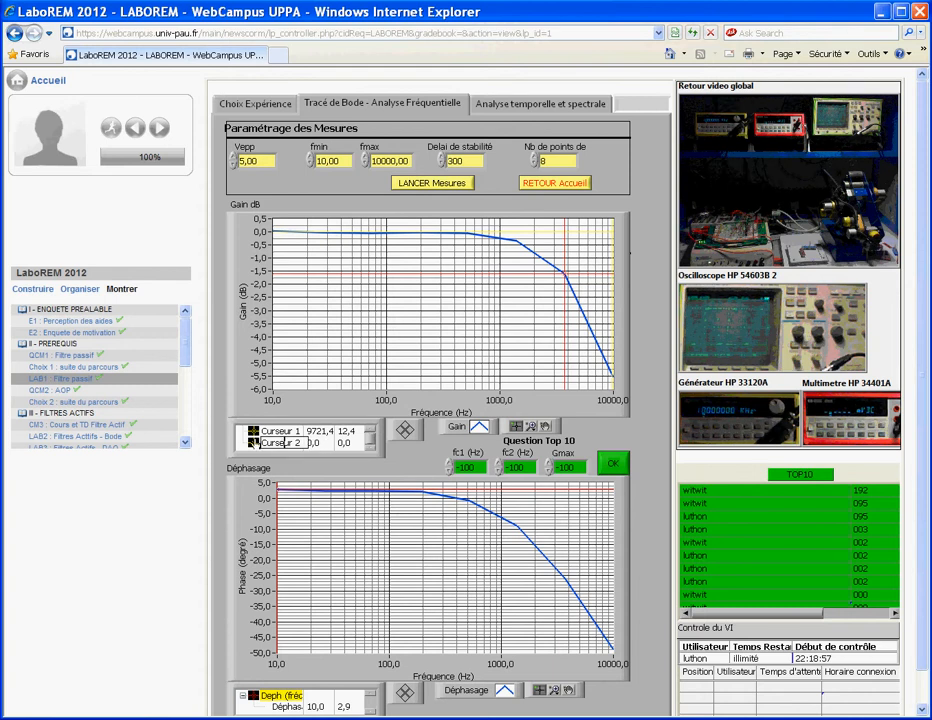
{"action": "right_click", "coordinate": [262, 441]}
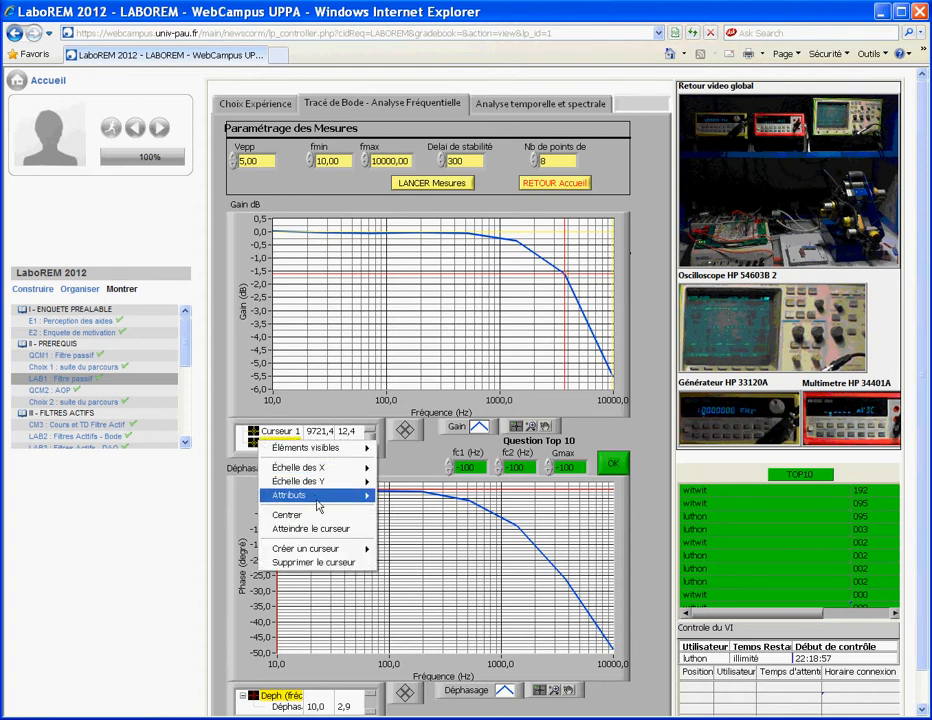
{"action": "mouse_move", "coordinate": [321, 497]}
{"action": "mouse_move", "coordinate": [405, 496]}
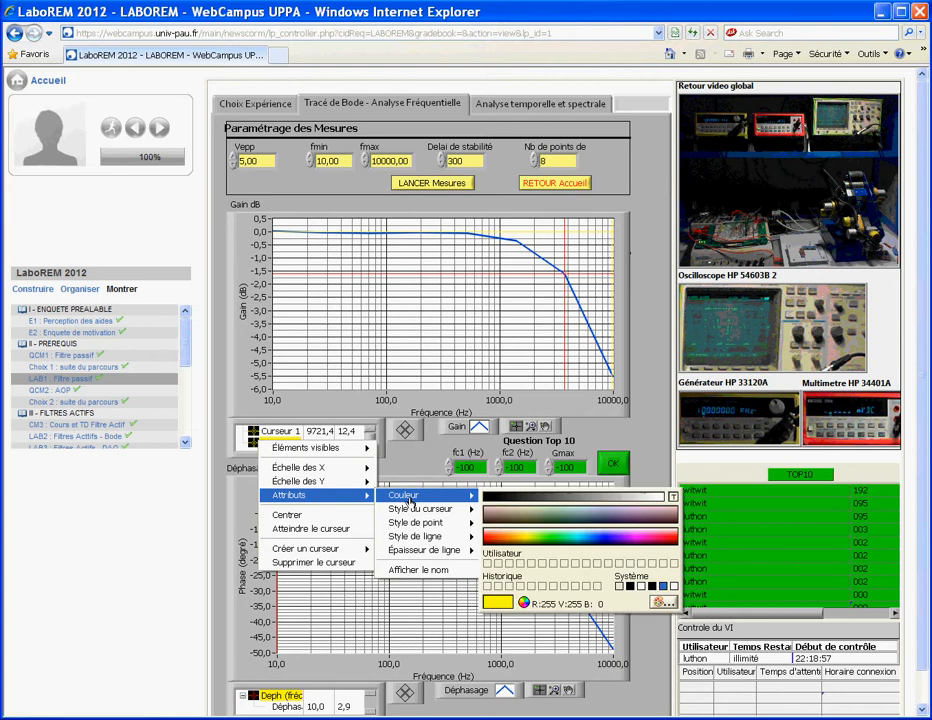
{"action": "left_click", "coordinate": [549, 540]}
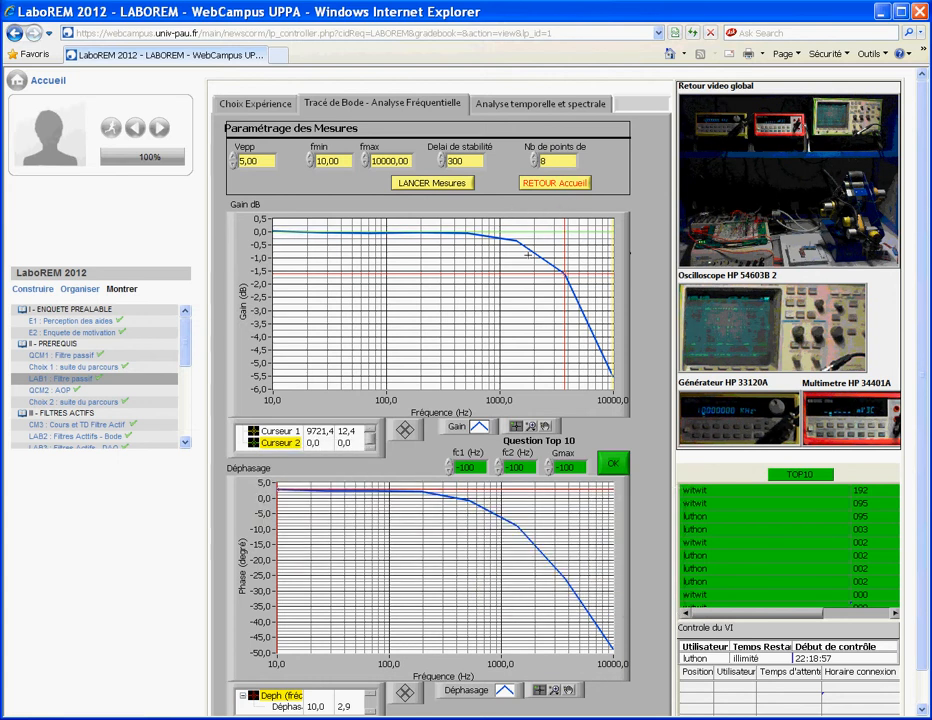
Position Curseur 2 at a frequency of 1000 Hz and a gain of -3 dB
{"action": "left_click_drag", "start_coordinate": [320, 442], "coordinate": [307, 443]}
{"action": "type", "text": "1000"}
{"action": "key", "text": "Return"}
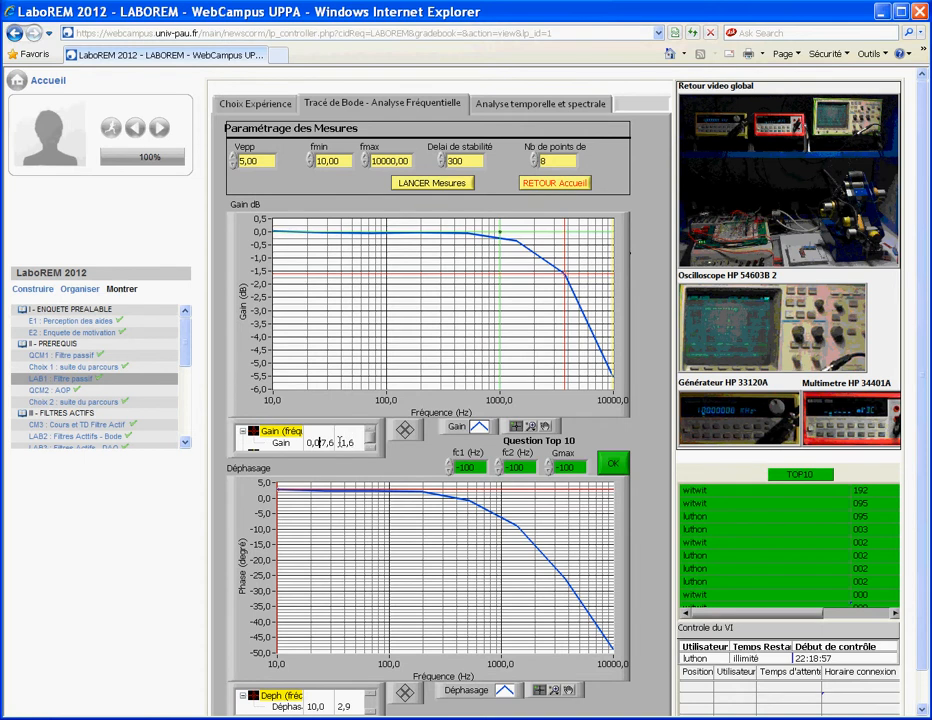
{"action": "left_click", "coordinate": [369, 446]}
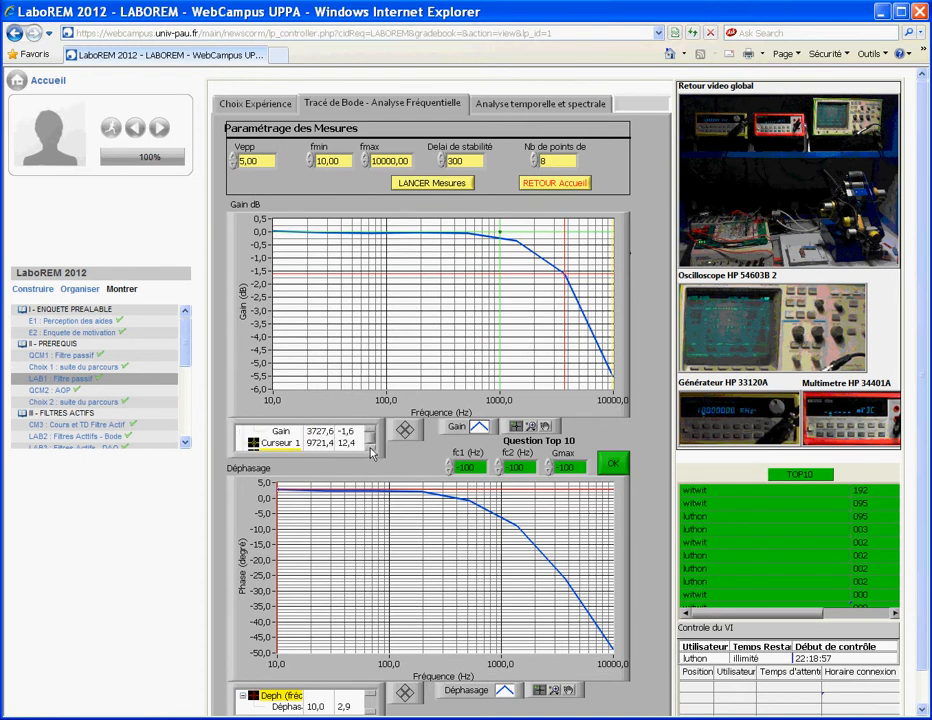
{"action": "left_click", "coordinate": [370, 449]}
{"action": "left_click_drag", "start_coordinate": [355, 443], "coordinate": [339, 443]}
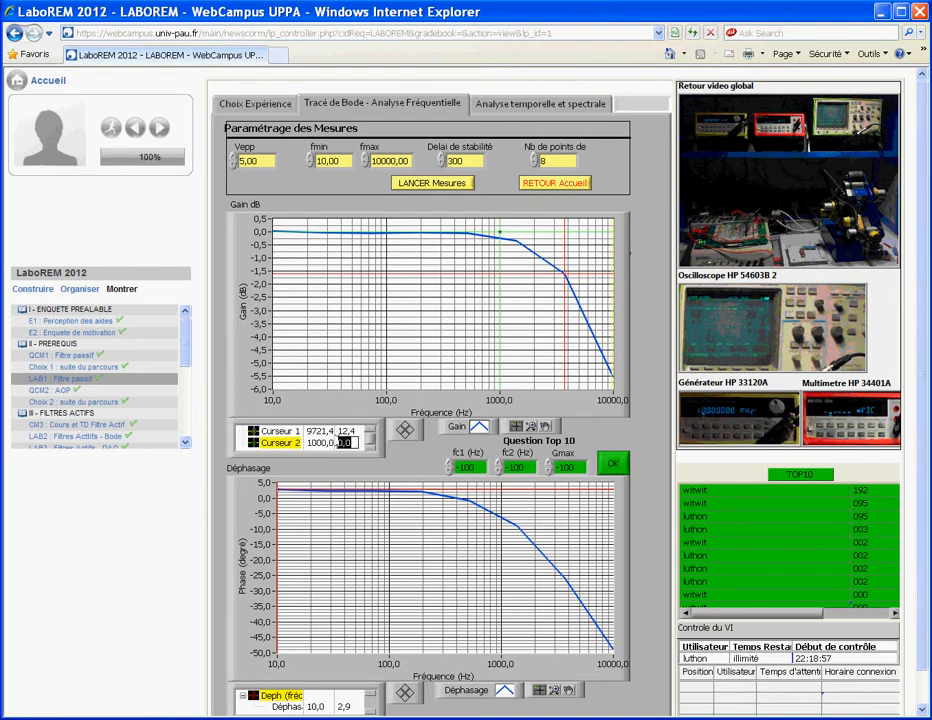
{"action": "type", "text": "-3"}
{"action": "key", "text": "Return"}
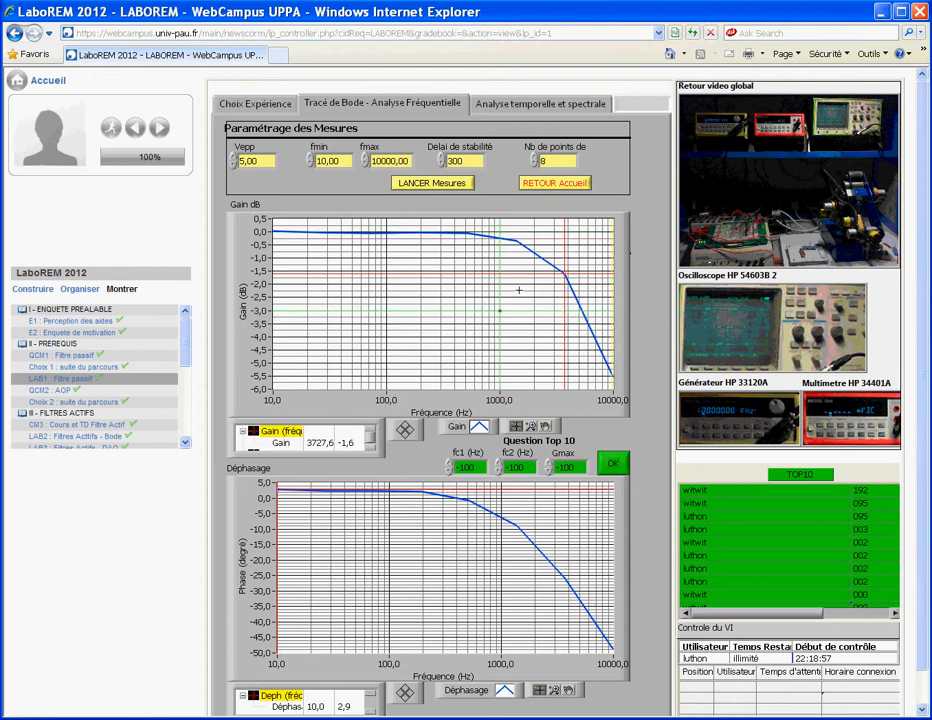
Move Curseur 2 along the -3 dB level to the gain curve, at about 5337 Hz, and display its coordinates
{"action": "left_click_drag", "start_coordinate": [499, 311], "coordinate": [582, 311]}
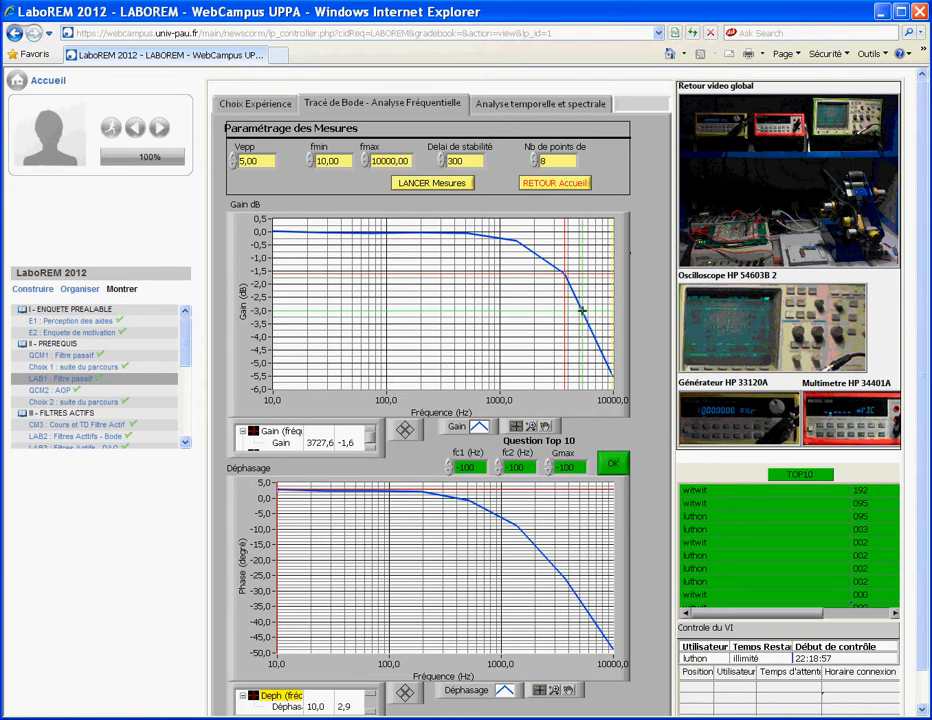
{"action": "left_click", "coordinate": [370, 443]}
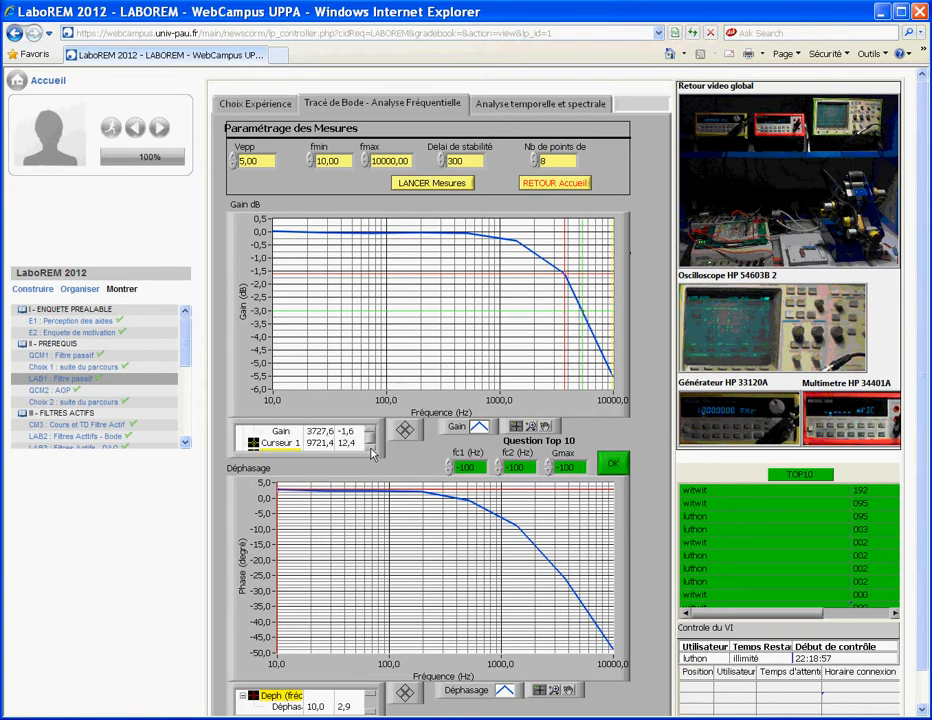
{"action": "left_click", "coordinate": [371, 446]}
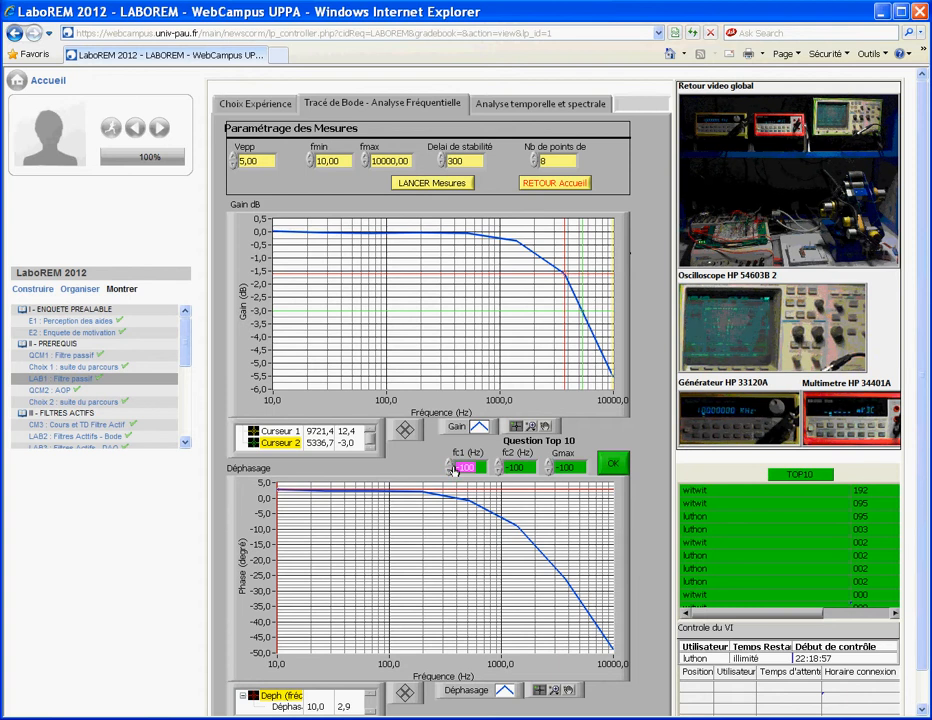
Answer the Top 10 question with fc1 10 Hz, fc2 5400 Hz and Gmax 0, and submit it
{"action": "type", "text": "40"}
{"action": "left_click_drag", "start_coordinate": [541, 474], "coordinate": [499, 470]}
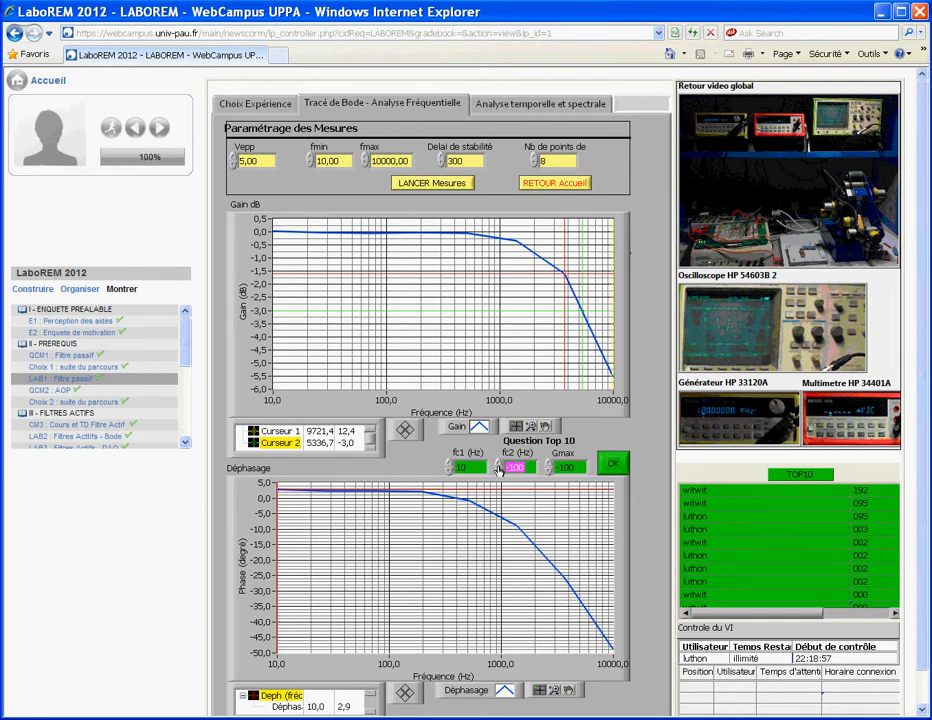
{"action": "type", "text": "5"}
{"action": "key", "text": "BackSpace"}
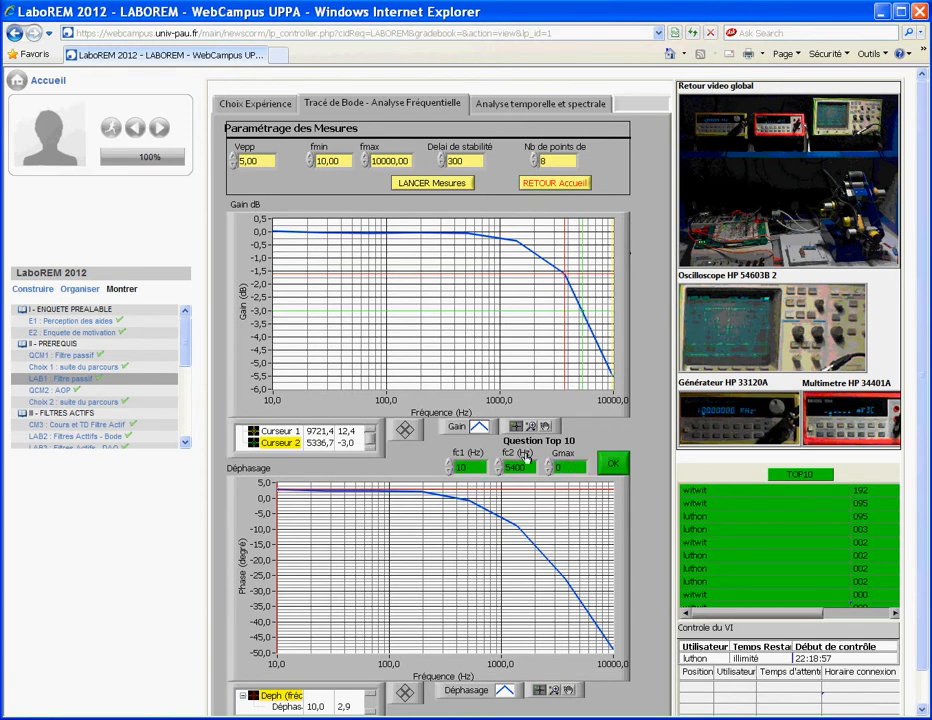
{"action": "left_click", "coordinate": [613, 465]}
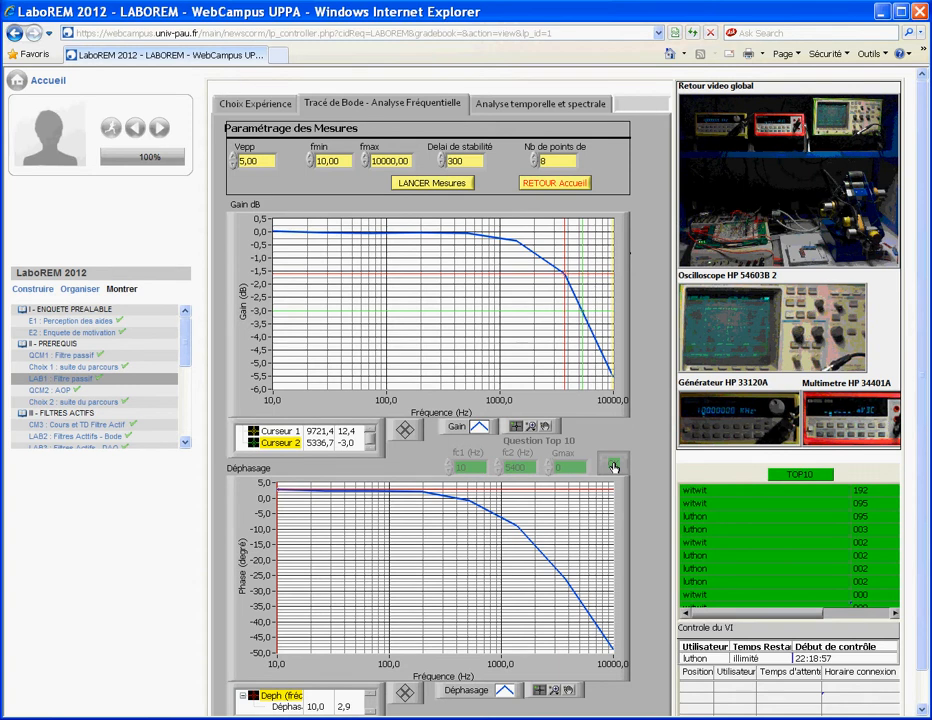
Return from the Bode measurements to the experiment home page and run the VI again
{"action": "left_click", "coordinate": [552, 184]}
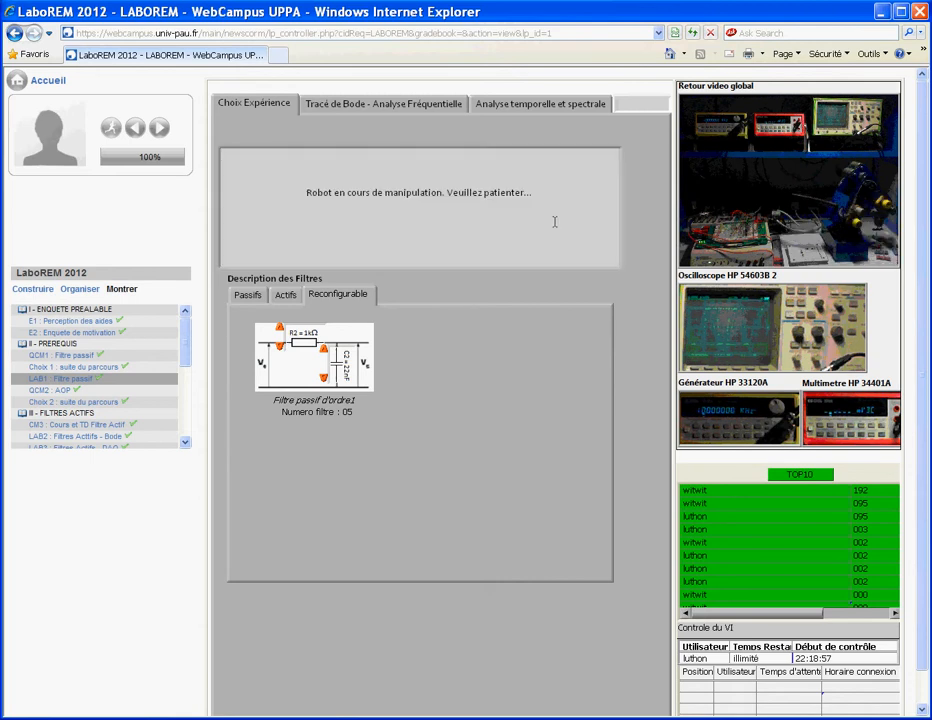
{"action": "left_click", "coordinate": [462, 241]}
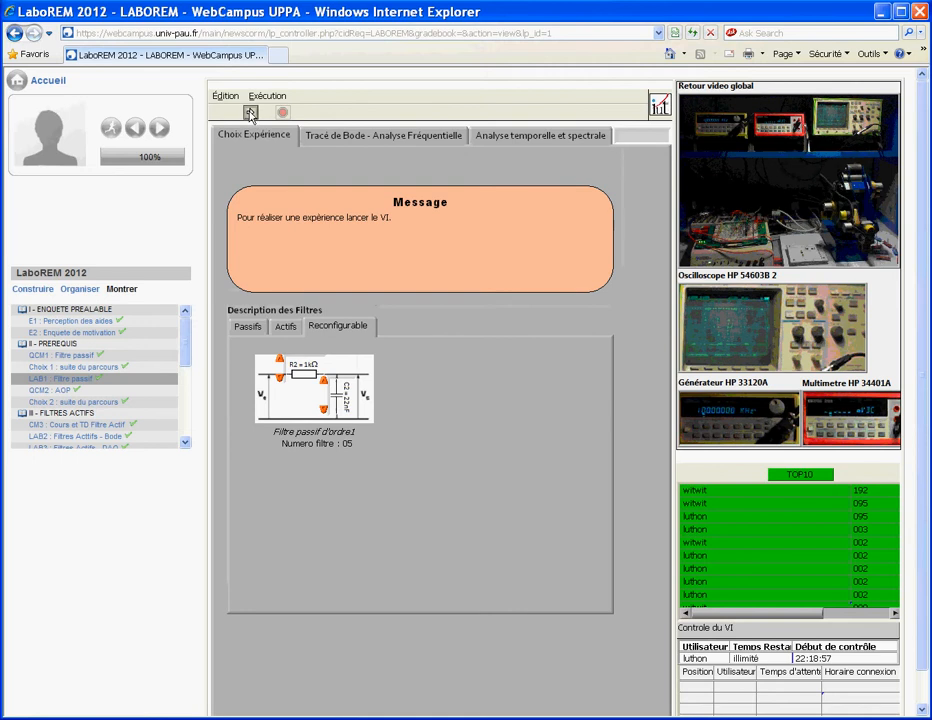
{"action": "left_click", "coordinate": [249, 114]}
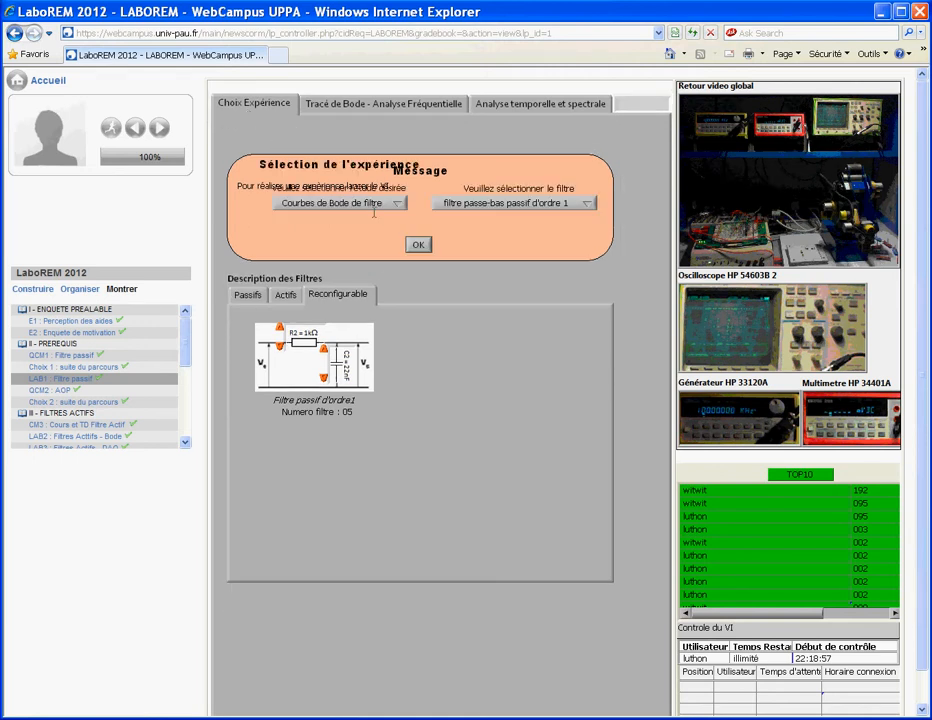
Choose the Etude des signaux et spectres study with the filtre passe-bande Sallen Key and confirm the experiment
{"action": "left_click", "coordinate": [398, 205]}
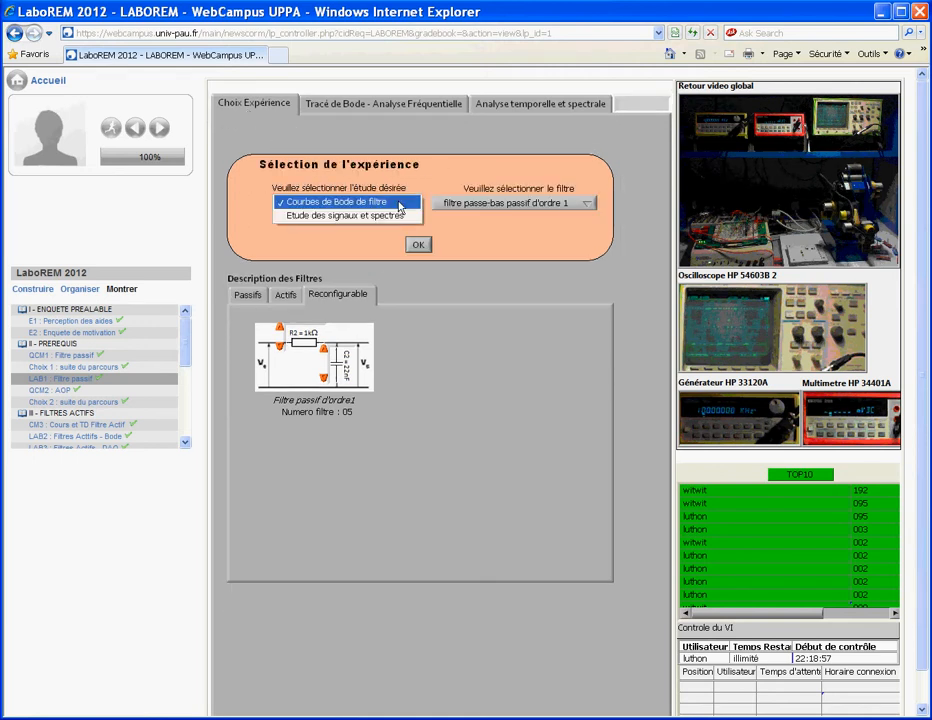
{"action": "left_click", "coordinate": [333, 217]}
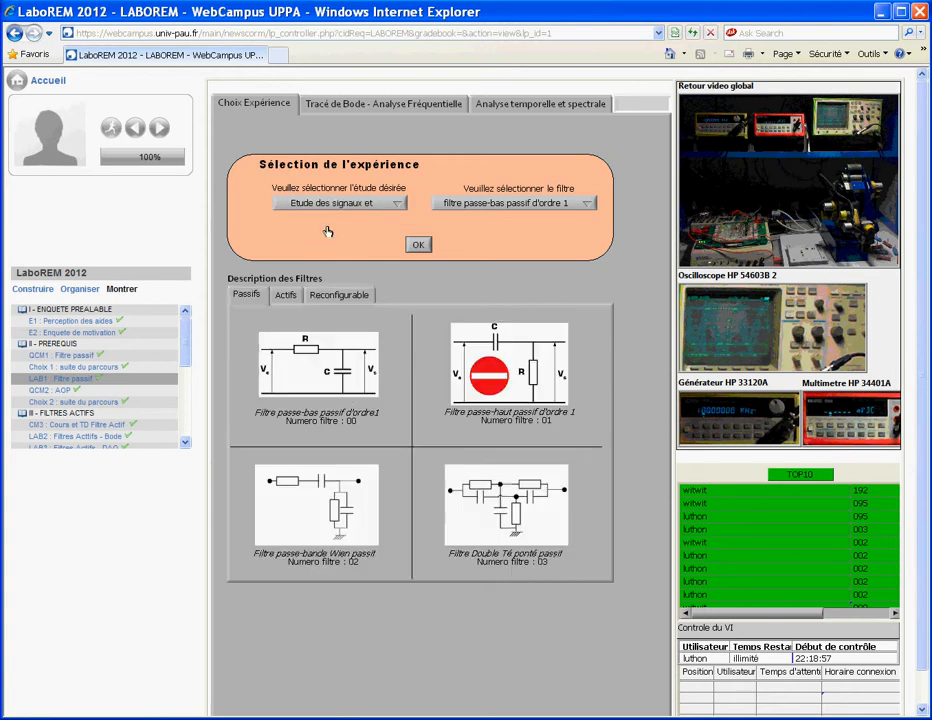
{"action": "left_click", "coordinate": [523, 209]}
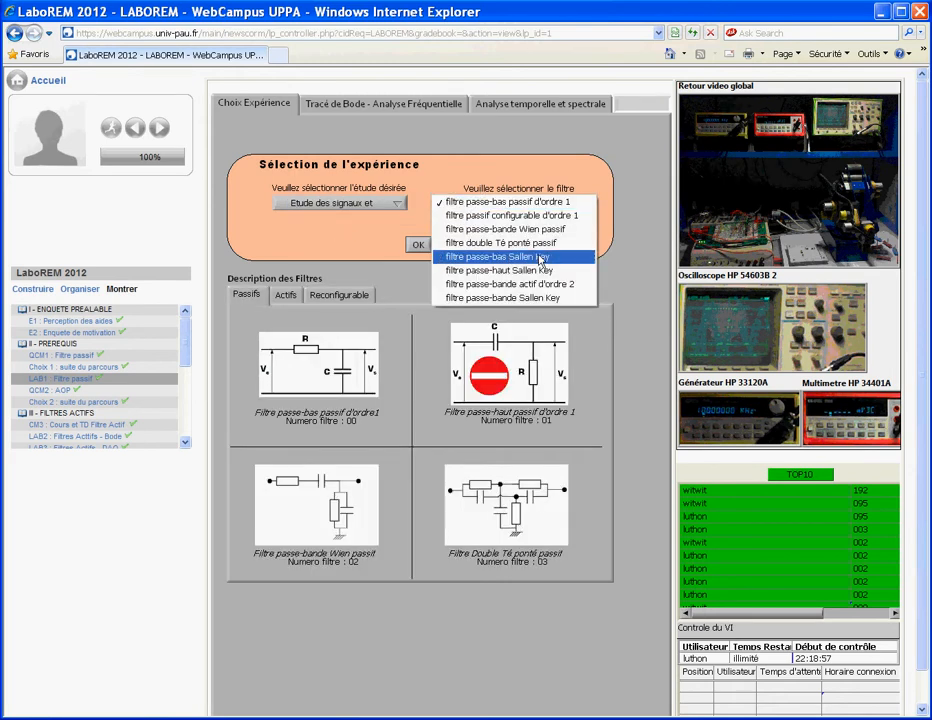
{"action": "left_click", "coordinate": [537, 298]}
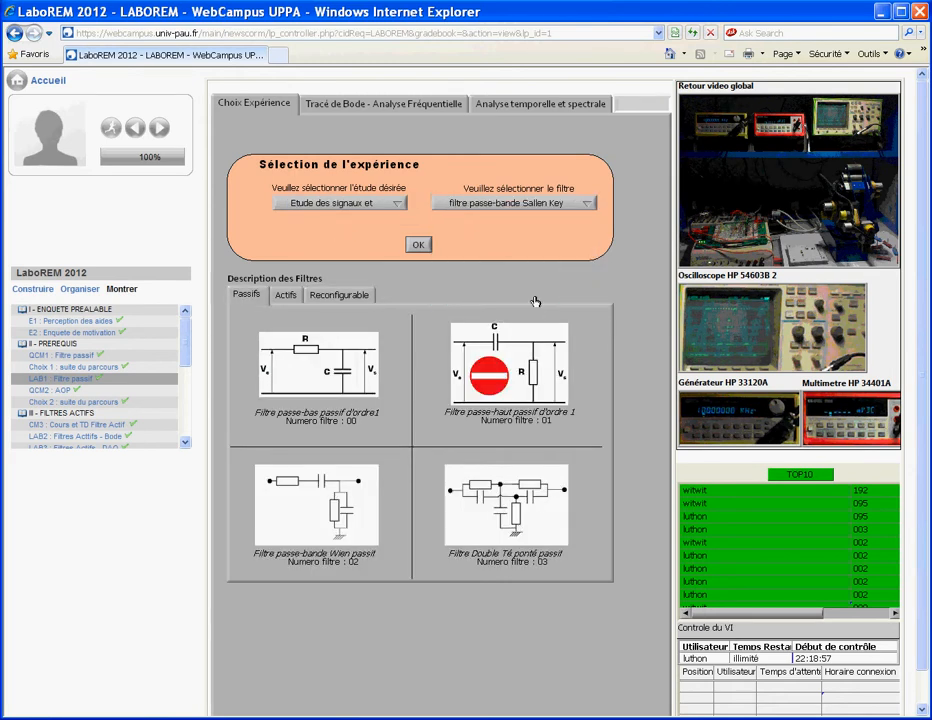
{"action": "left_click", "coordinate": [417, 247]}
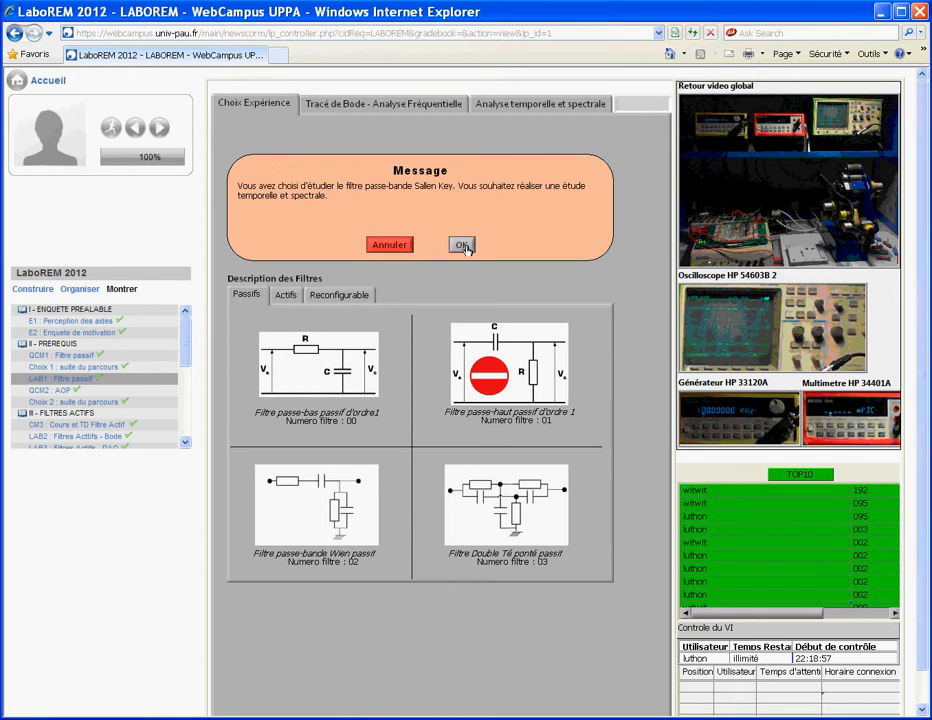
{"action": "left_click", "coordinate": [463, 246]}
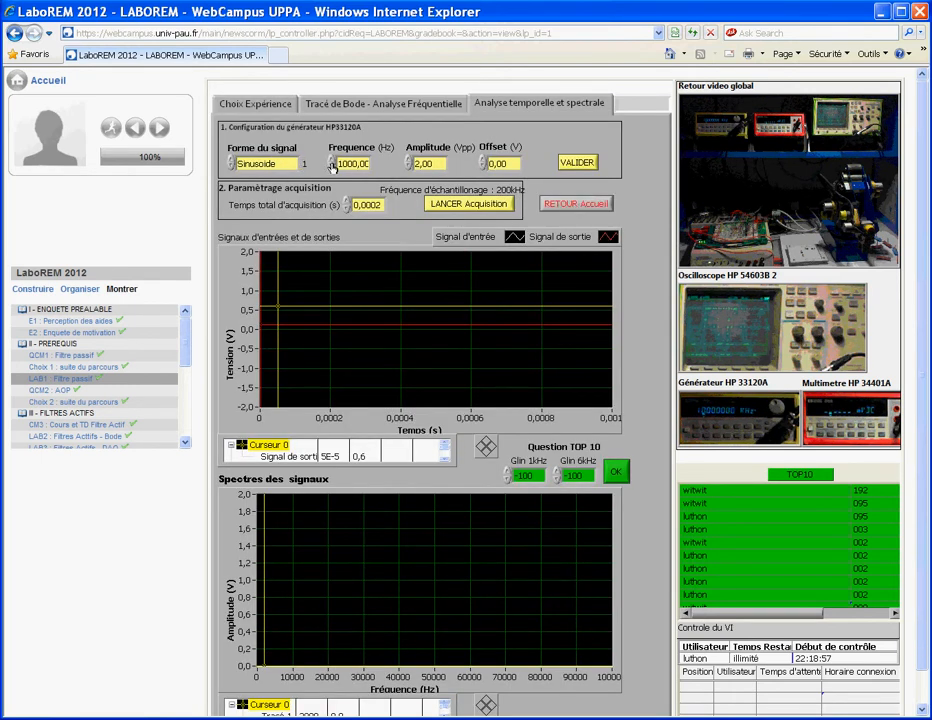
Validate the generator's 1000 Hz, 2 Vpp sine and acquire the signals, using a total acquisition time of 0,001 s for the final run
{"action": "left_click", "coordinate": [568, 162]}
{"action": "left_click", "coordinate": [446, 206]}
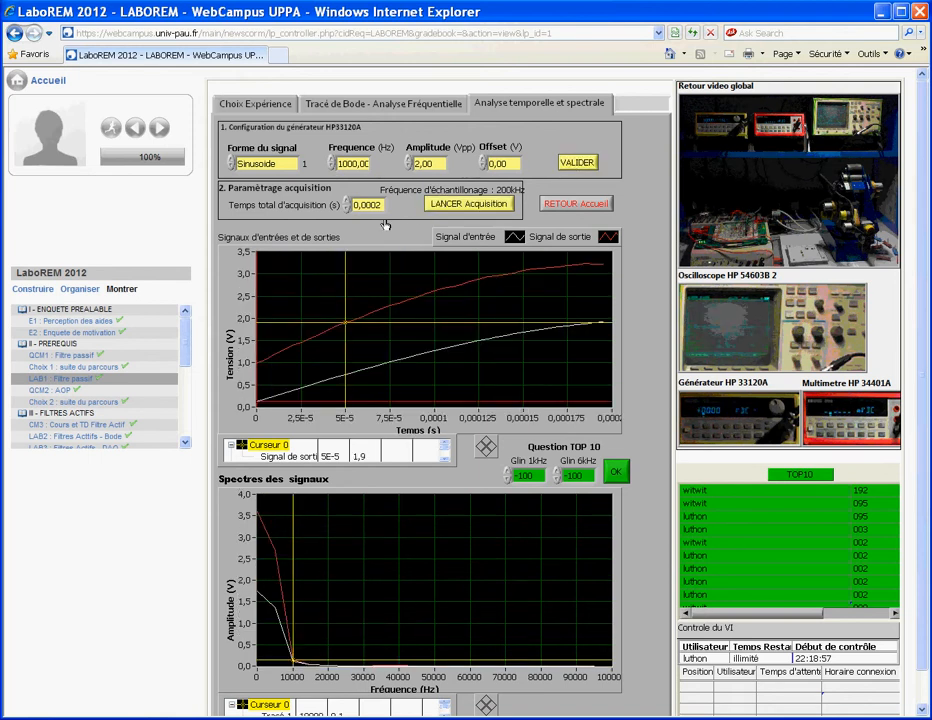
{"action": "left_click_drag", "start_coordinate": [381, 204], "coordinate": [372, 204]}
{"action": "type", "text": "7"}
{"action": "type", "text": "1"}
{"action": "left_click", "coordinate": [472, 205]}
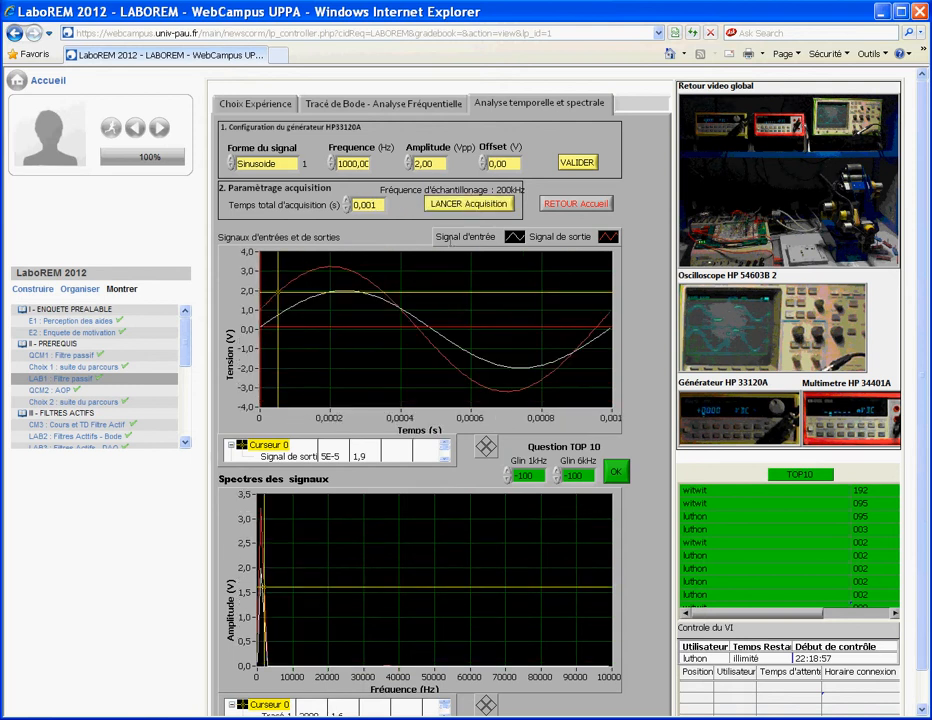
Place the time cursor on the input signal's peak and on the output signal's peak, and set Glin 1kHz to 1,6
{"action": "left_click_drag", "start_coordinate": [278, 291], "coordinate": [344, 294]}
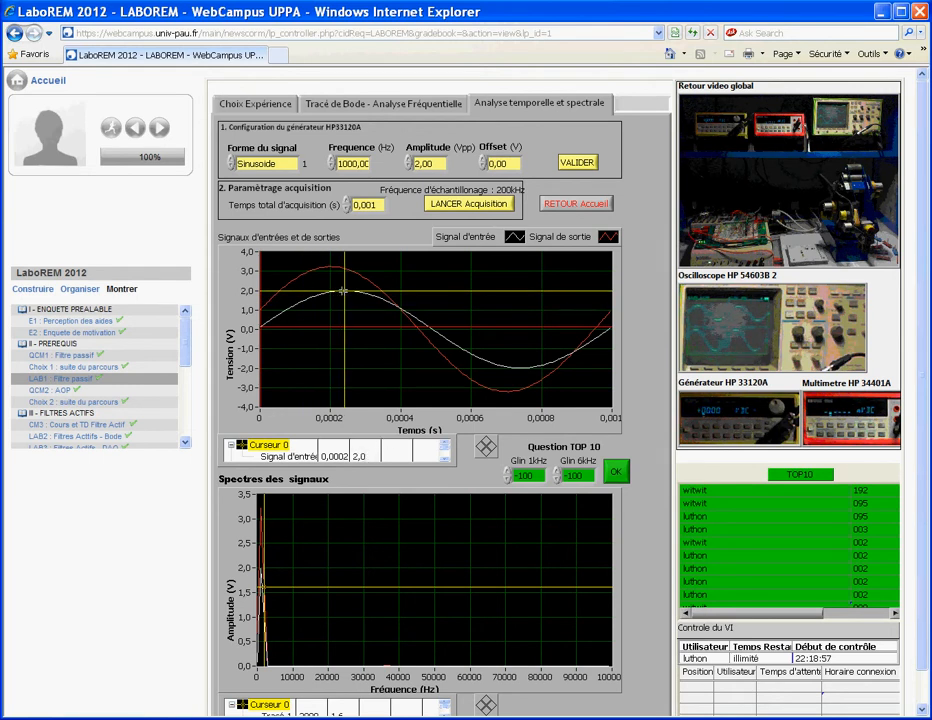
{"action": "left_click_drag", "start_coordinate": [343, 291], "coordinate": [330, 267]}
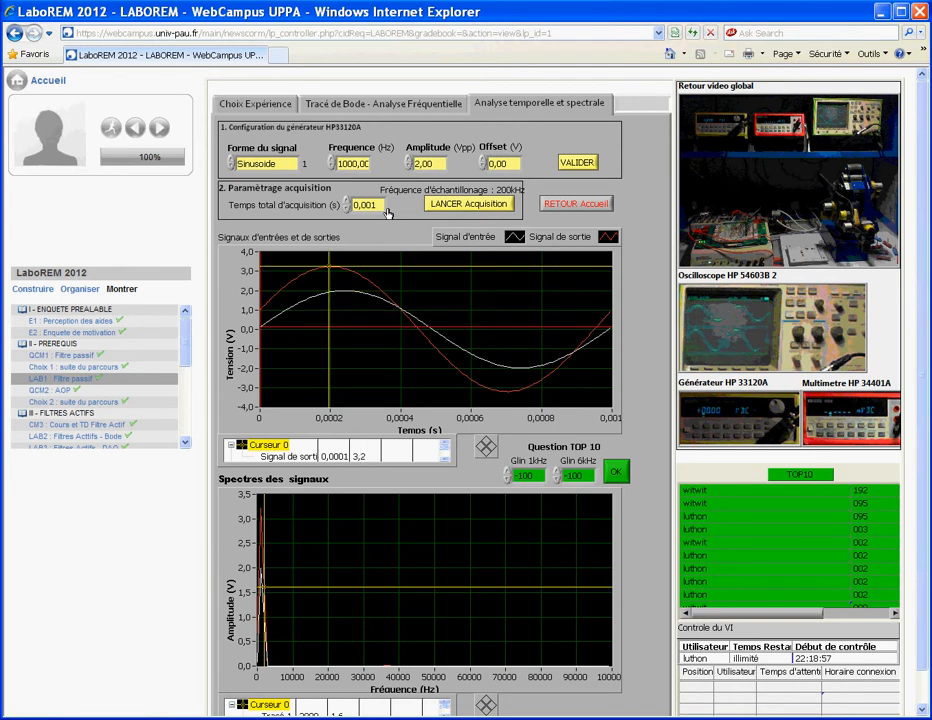
{"action": "double_click", "coordinate": [527, 475]}
{"action": "type", "text": "1"}
{"action": "key", "text": "BackSpace"}
{"action": "type", "text": "6"}
Acquire the signals at 6000 Hz with a total acquisition time of 0,0005 s, and place the cursor on the output signal's first peak
{"action": "type", "text": "05"}
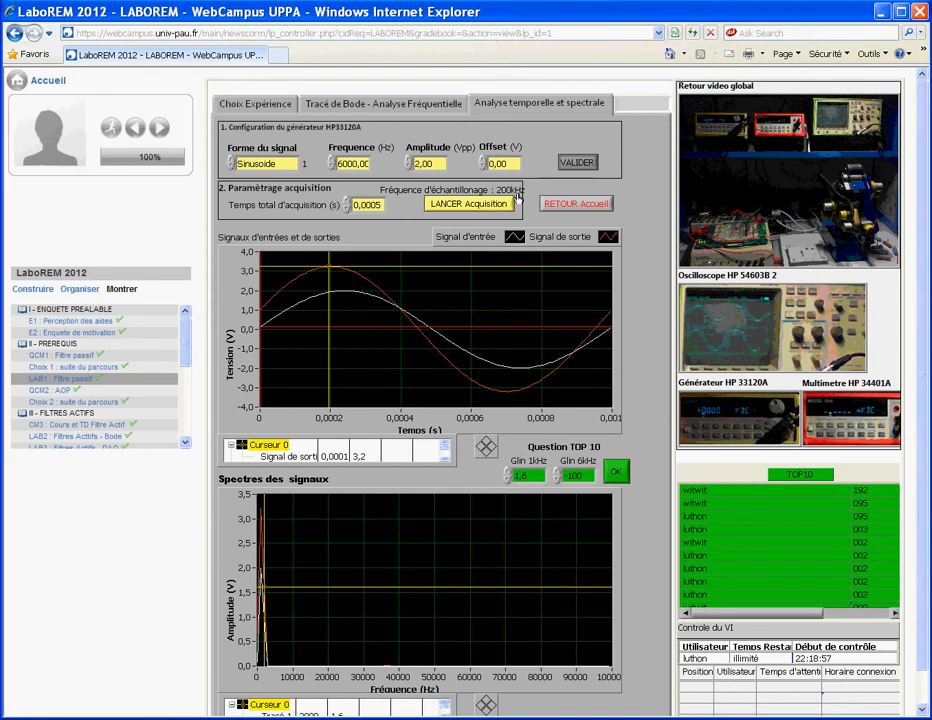
{"action": "left_click", "coordinate": [484, 204]}
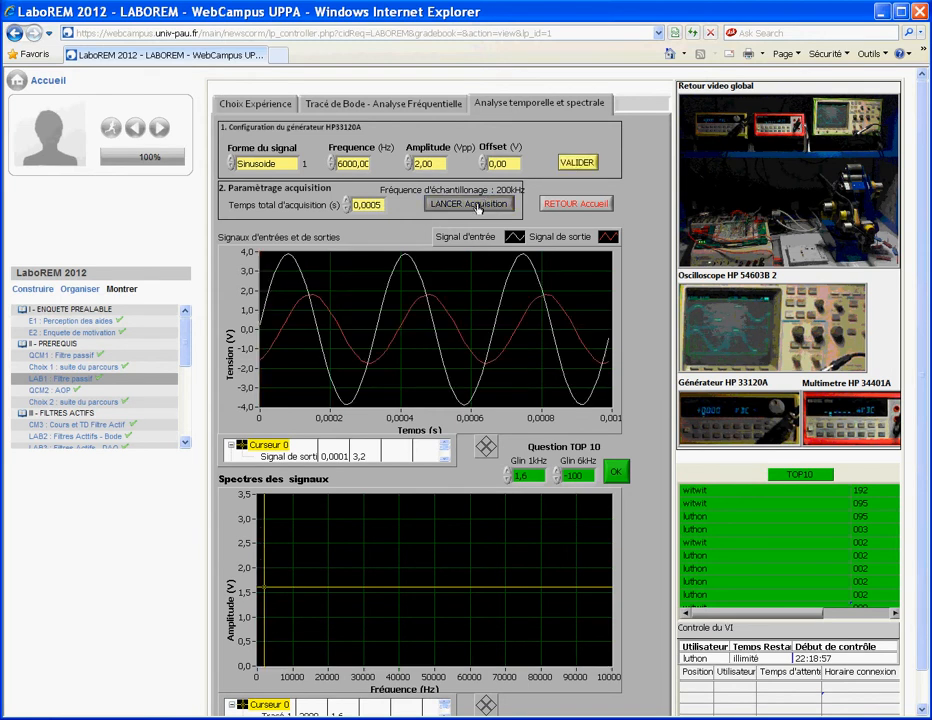
{"action": "left_click_drag", "start_coordinate": [396, 331], "coordinate": [313, 298]}
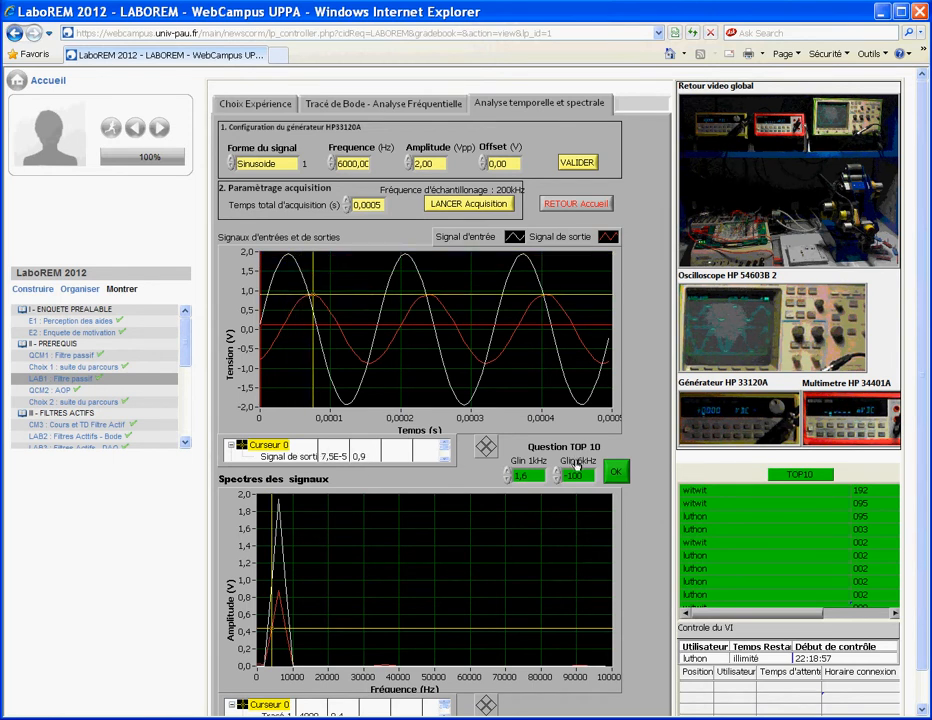
Set Glin 6kHz to 0,45 and submit the Top 10 answer
{"action": "double_click", "coordinate": [575, 476]}
{"action": "type", "text": "0,45"}
{"action": "left_click", "coordinate": [617, 474]}
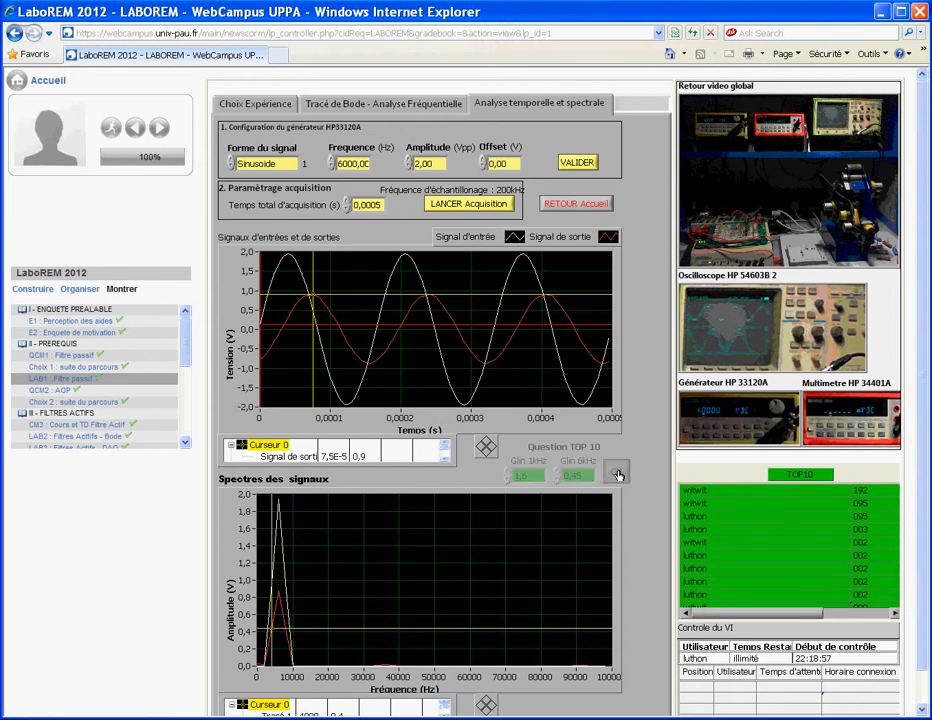
Return to the experiment home page and open the SIM6 Courbes de Bode avec LabVIEW simulator from the Laboratoire Virtuel
{"action": "left_click", "coordinate": [583, 206]}
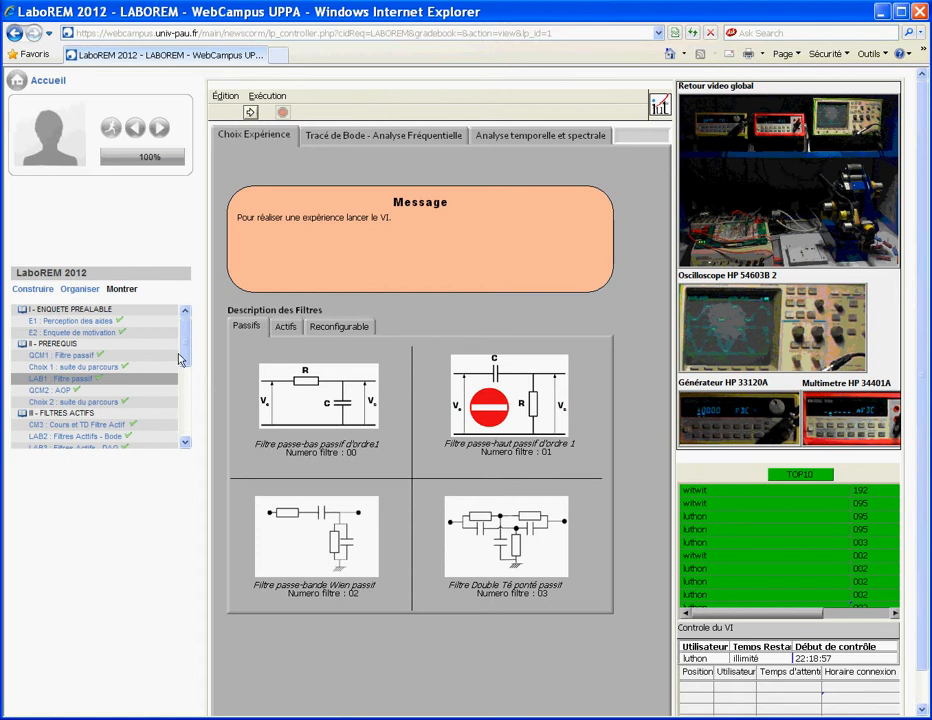
{"action": "left_click_drag", "start_coordinate": [183, 346], "coordinate": [183, 410]}
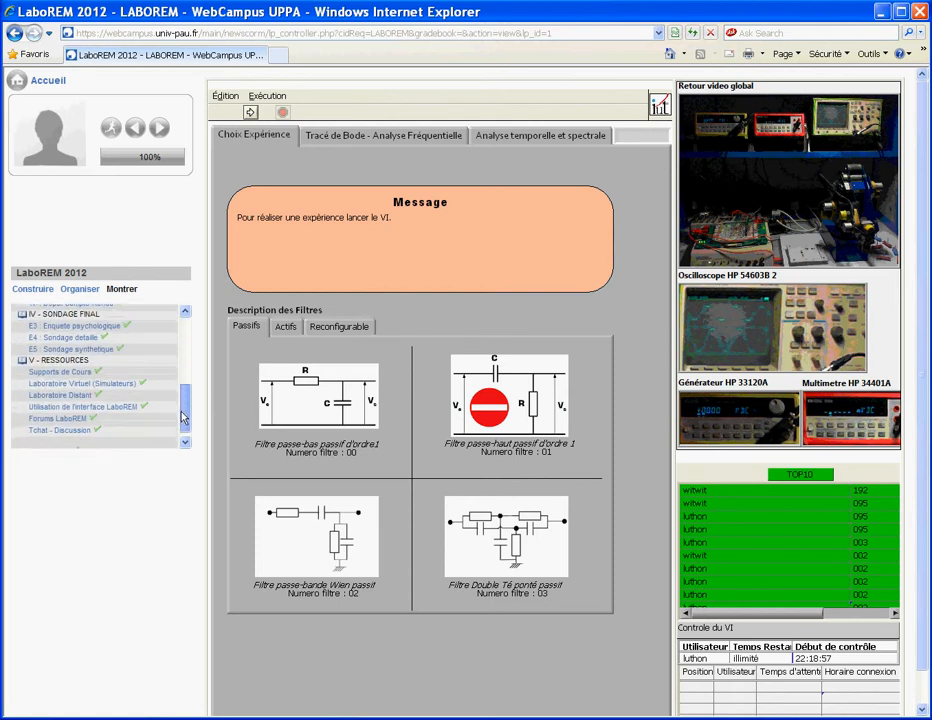
{"action": "left_click", "coordinate": [122, 385]}
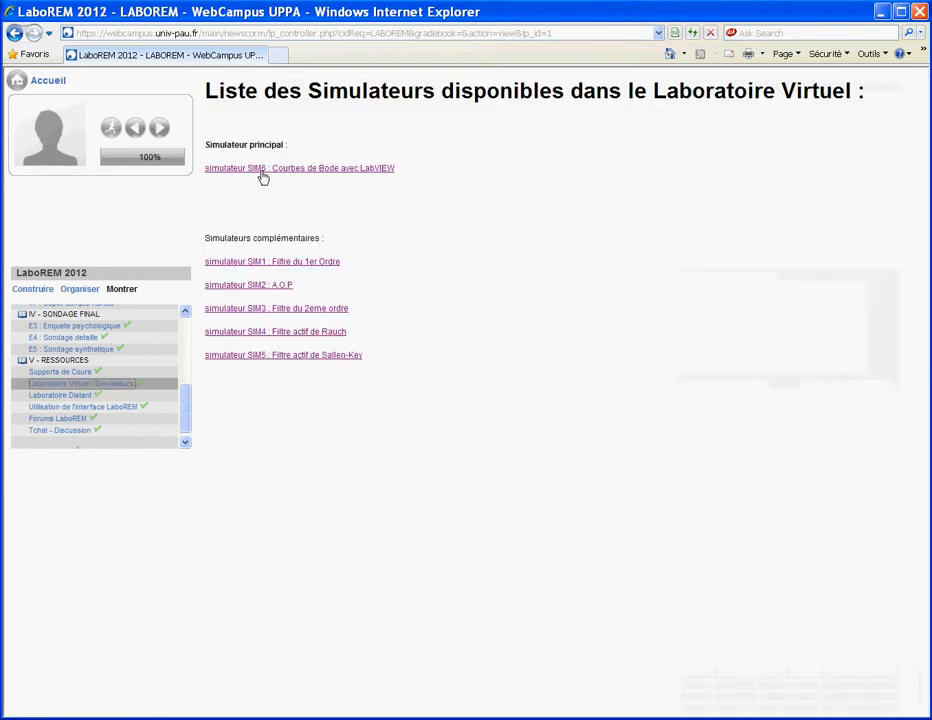
{"action": "left_click", "coordinate": [304, 172]}
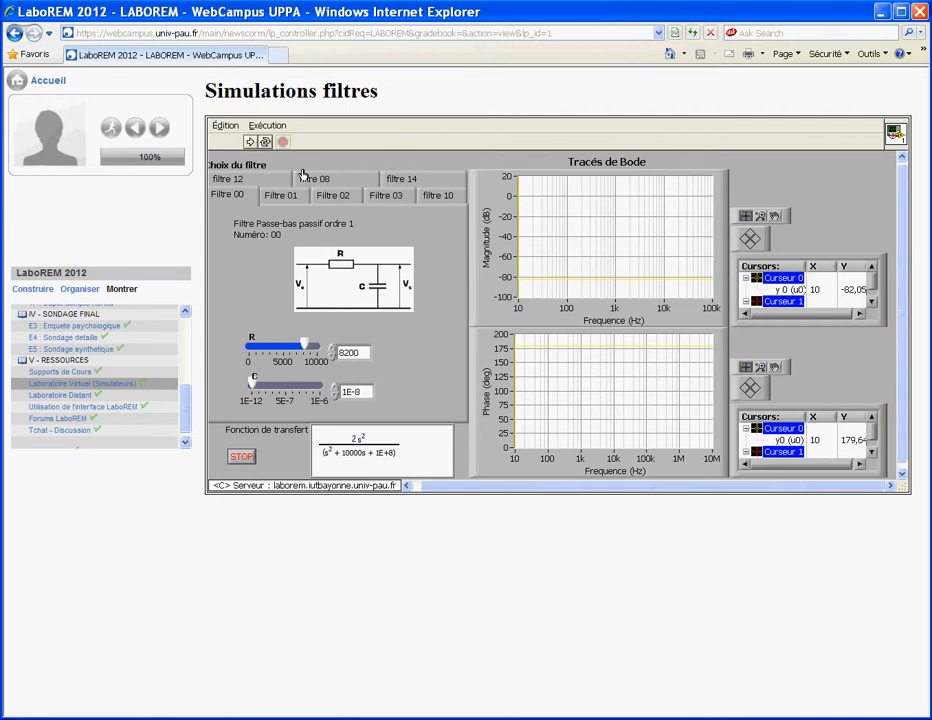
Simulate filtre 14, the Sallen Key band-pass, with C1 about 4,44E-7, R2 about 5252 and R1 about 6060, and stop the simulation
{"action": "left_click", "coordinate": [424, 181]}
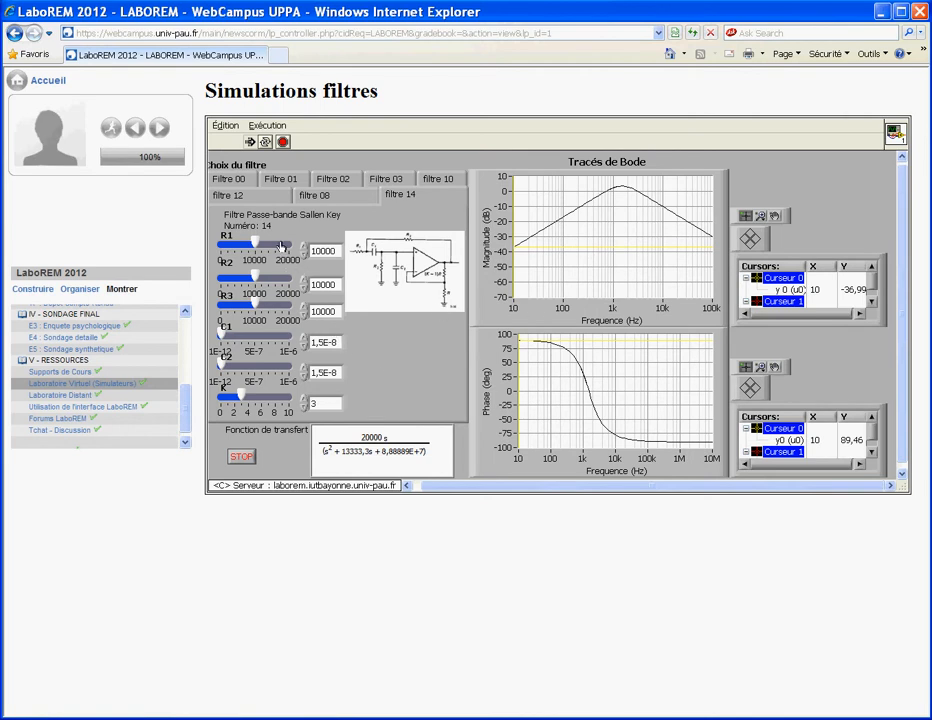
{"action": "left_click_drag", "start_coordinate": [222, 337], "coordinate": [251, 337]}
{"action": "left_click_drag", "start_coordinate": [256, 275], "coordinate": [241, 242]}
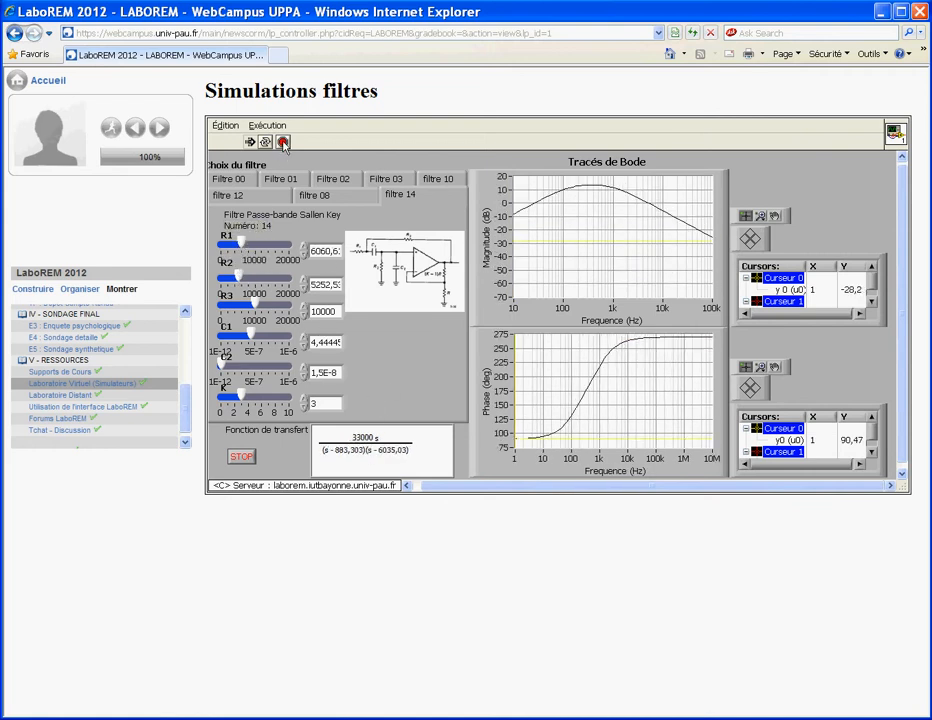
{"action": "left_click", "coordinate": [284, 143]}
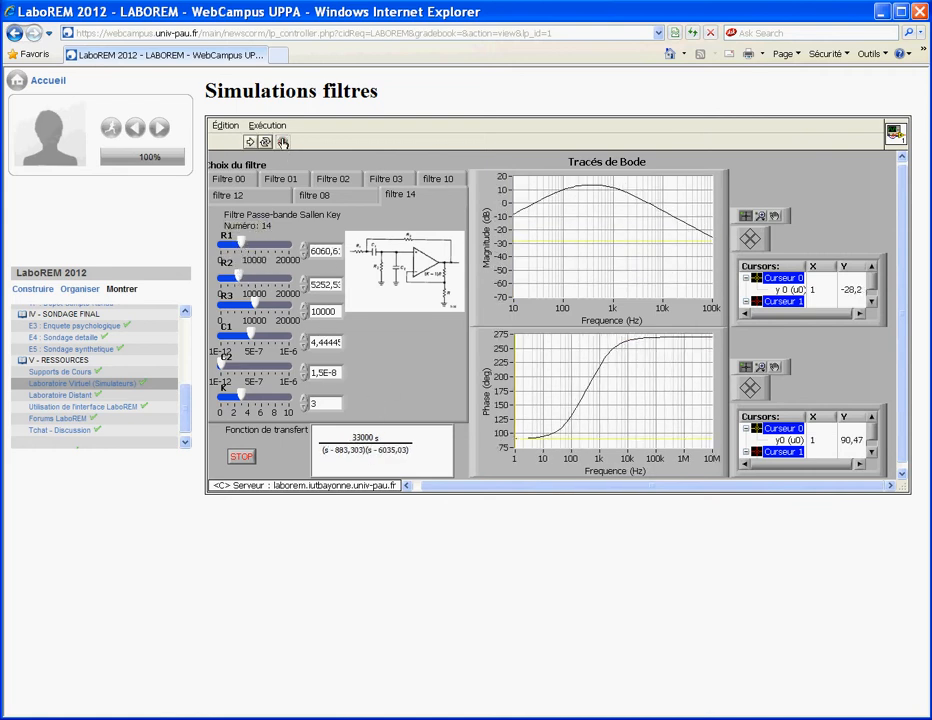